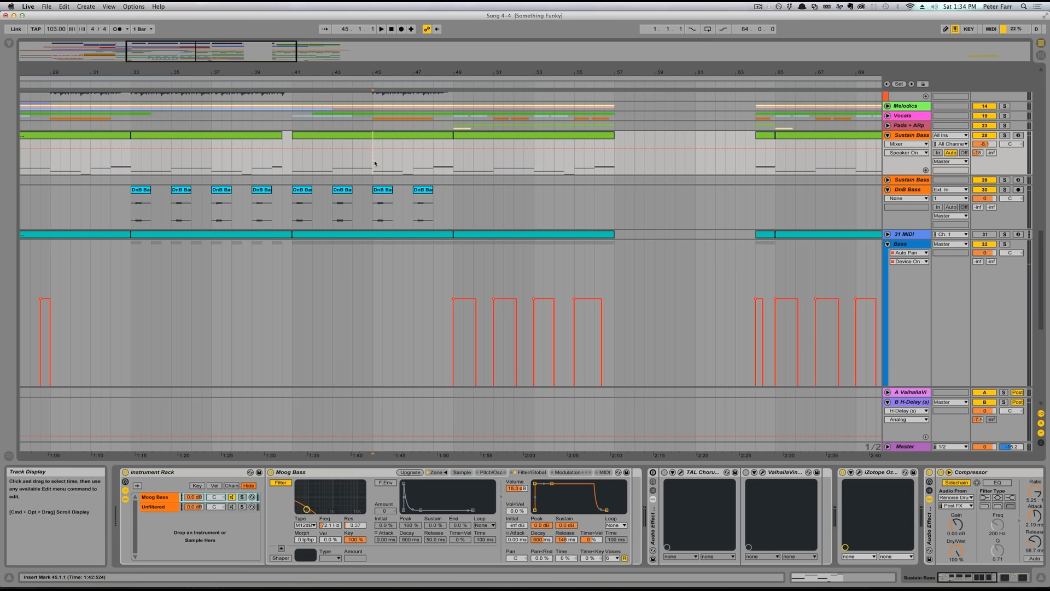
# - Play the arrangement from bar 45, and play it again from bar 65
pyautogui.press('space')
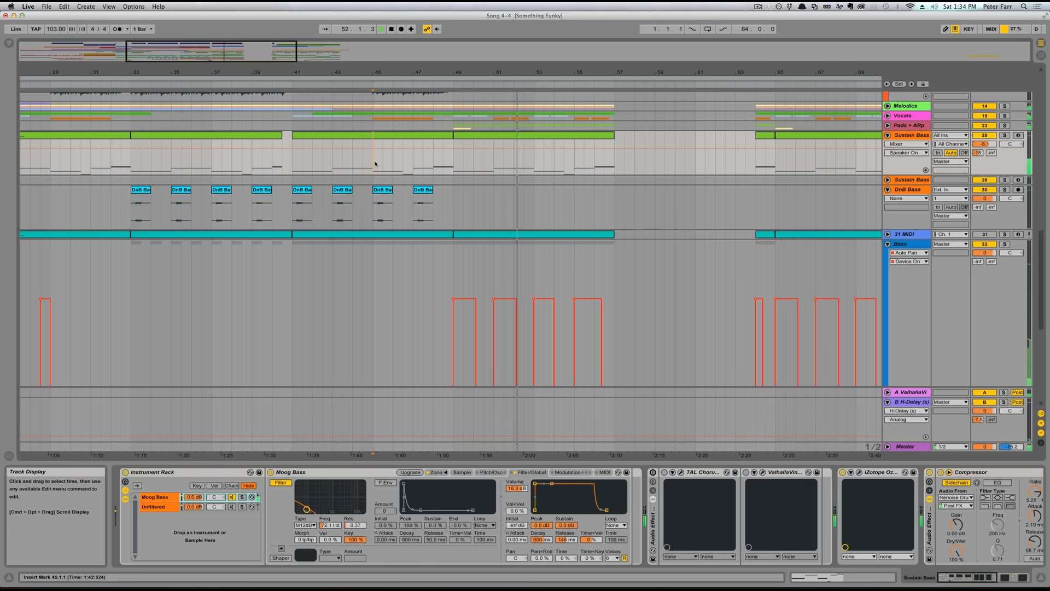
pyautogui.press('space')
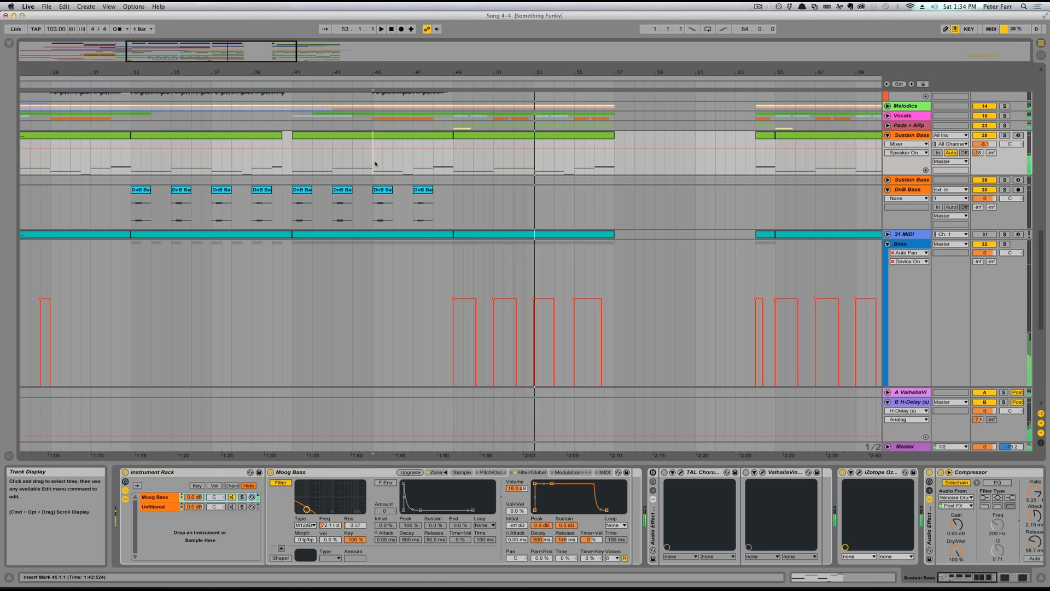
pyautogui.click(775, 162)
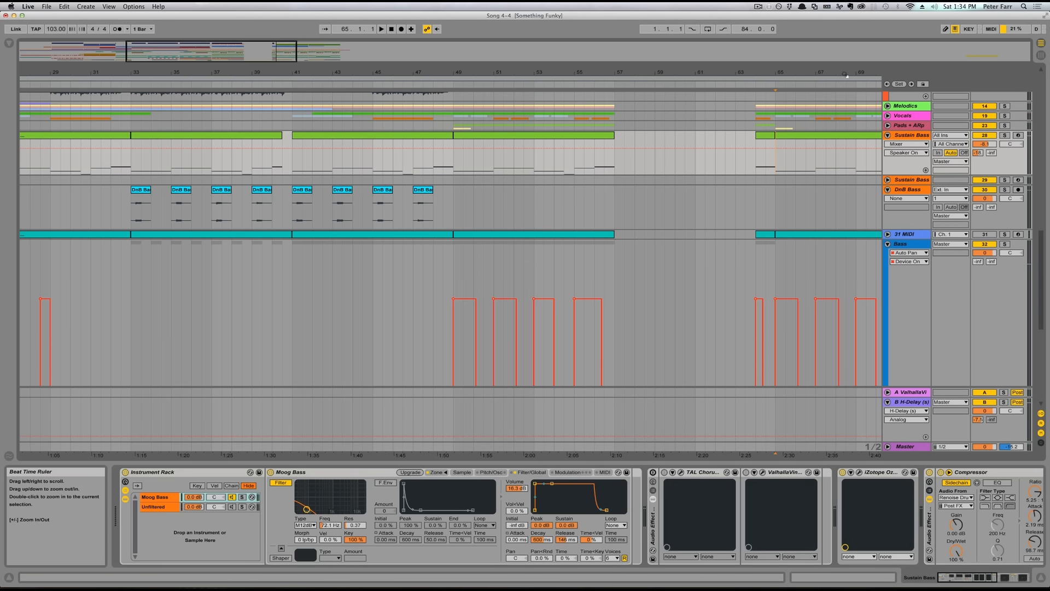
pyautogui.hscroll(5, 866, 218)
pyautogui.press('space')
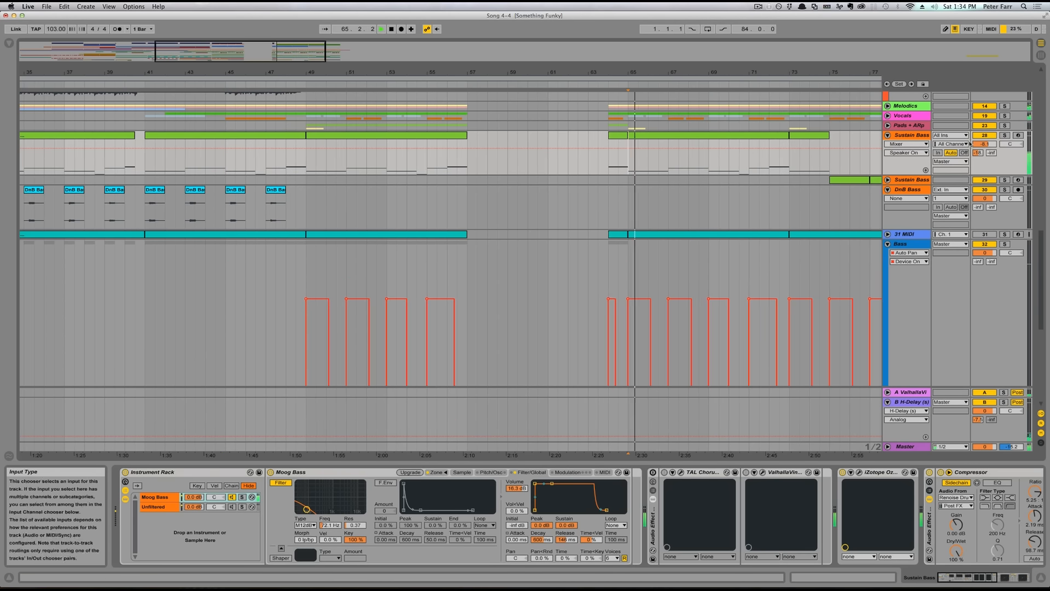
# - Solo the first Sustain Bass track and play it from bar 49
pyautogui.click(1005, 135)
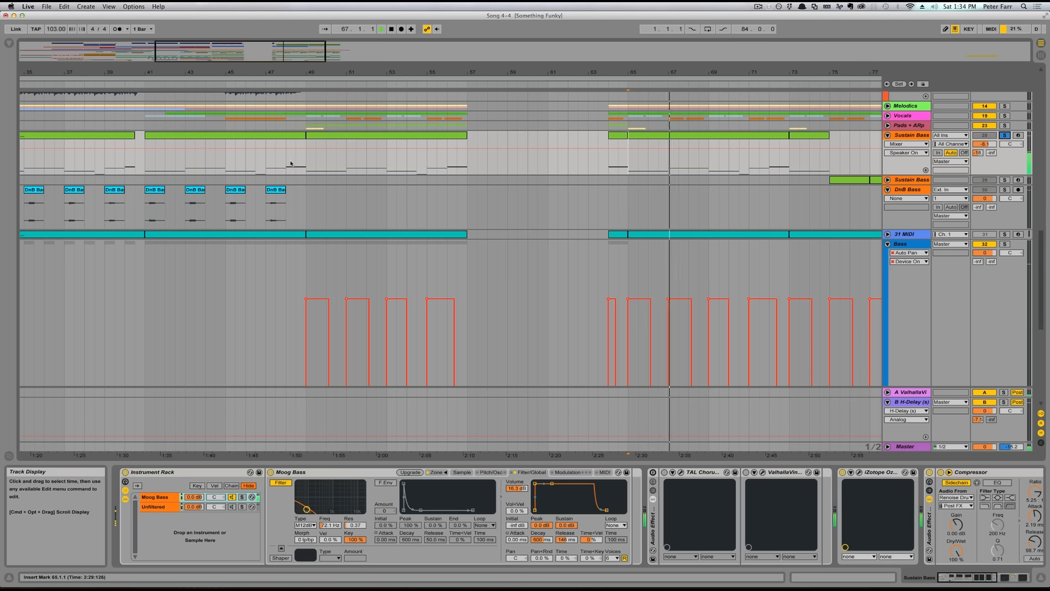
pyautogui.click(307, 158)
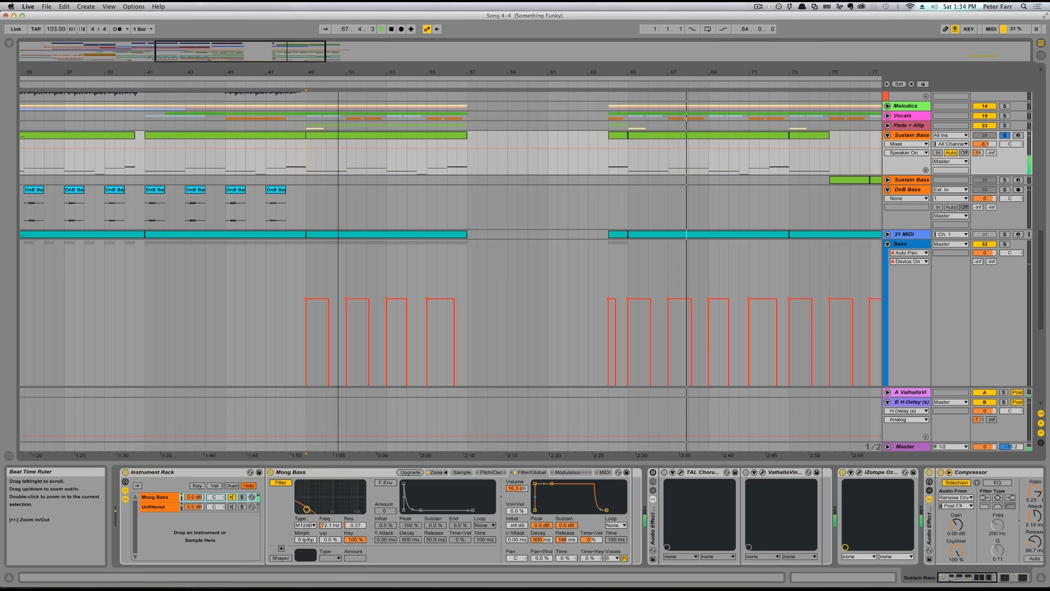
pyautogui.press('+')
pyautogui.press('+')
pyautogui.press('space')
pyautogui.press('space')
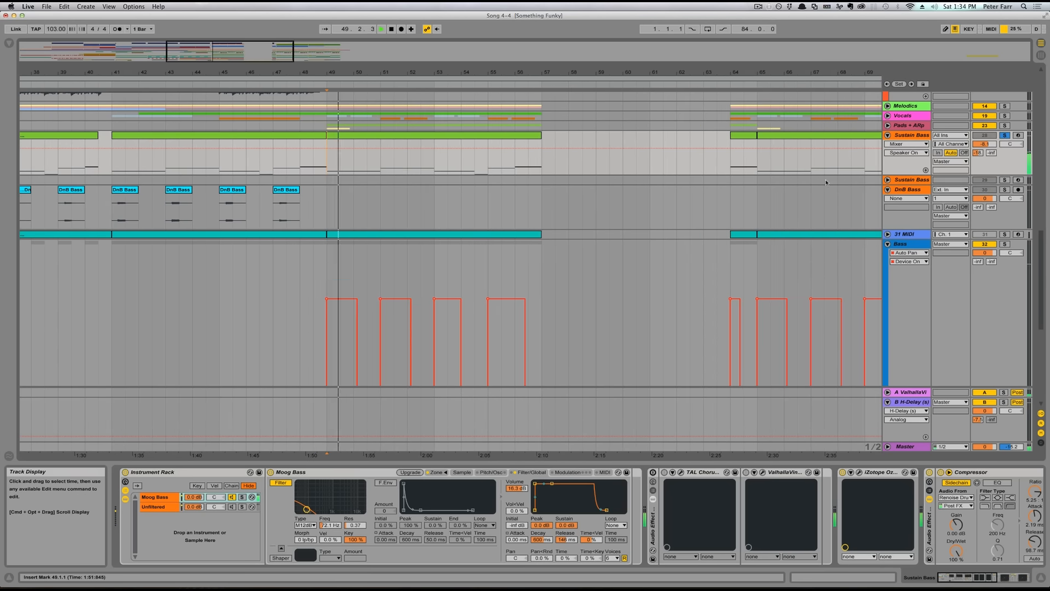
# - Mute the Instrument Rack's Moog Bass chain and select the Unfiltered chain so it is the one heard
pyautogui.click(294, 474)
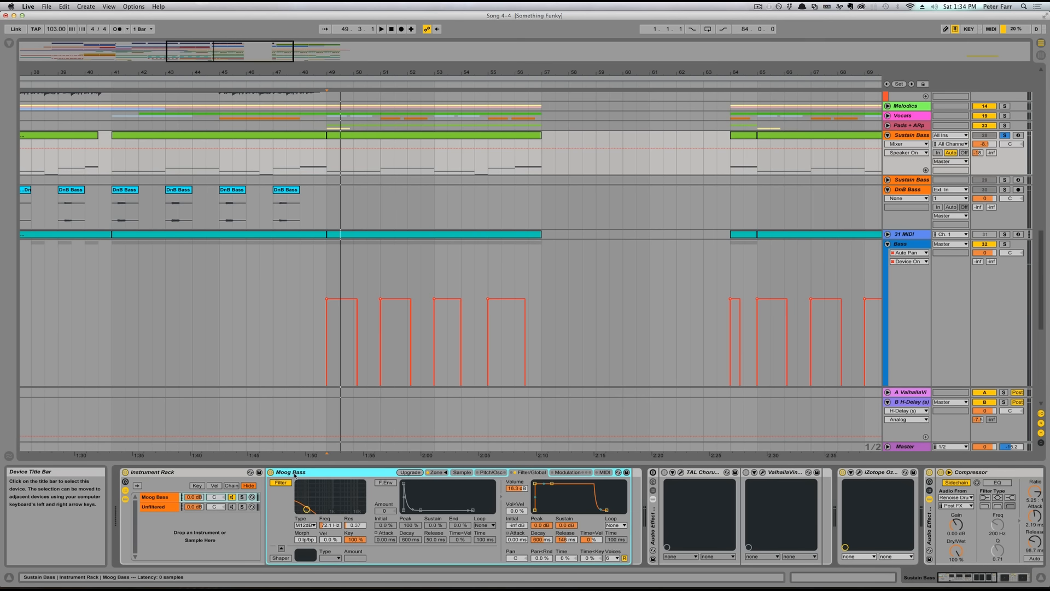
pyautogui.click(233, 498)
pyautogui.click(159, 509)
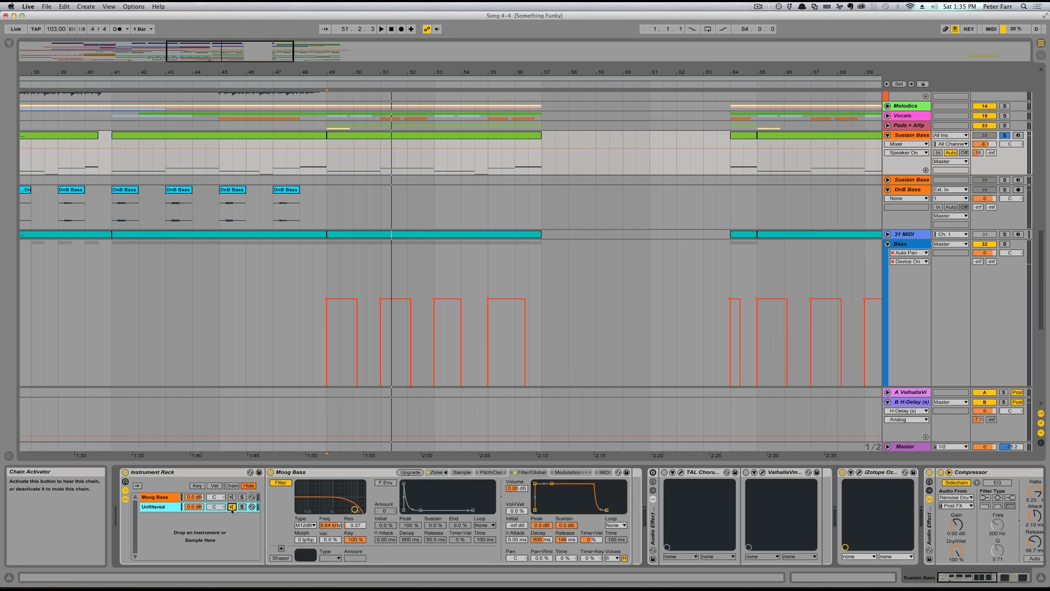
# - Mute the Unfiltered chain, reactivate the Moog Bass chain and play the bass through it
pyautogui.click(232, 506)
pyautogui.click(232, 497)
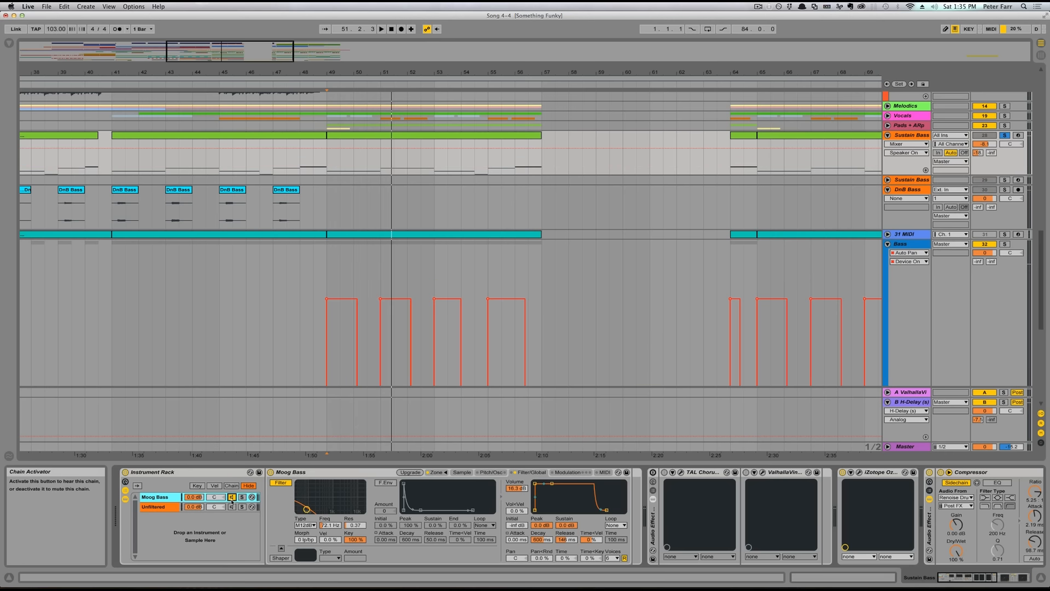
pyautogui.press('space')
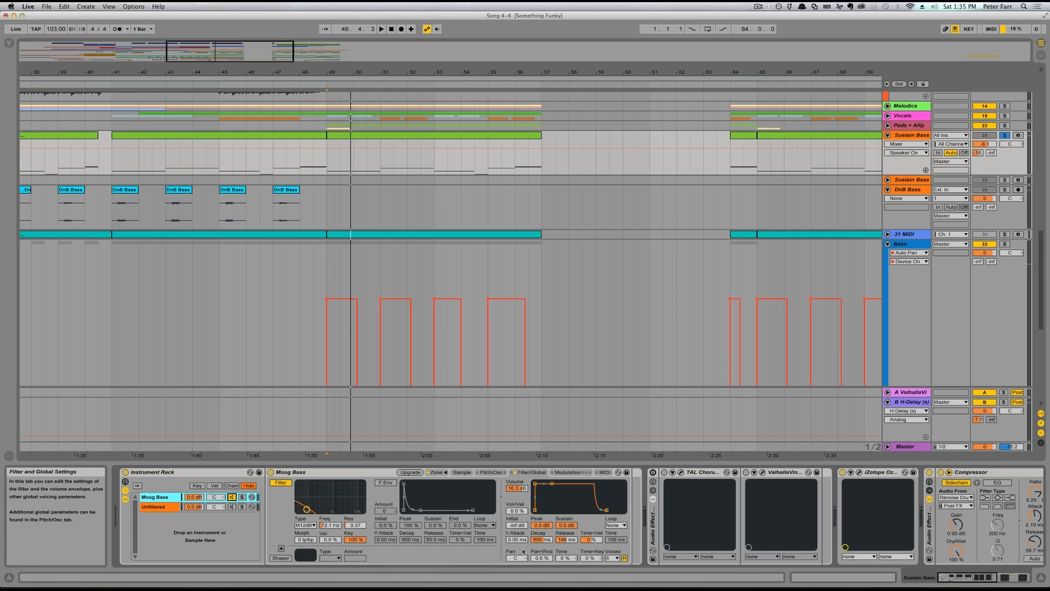
# - Switch to the Remix Project in REAPER and play it from bar 69
pyautogui.click(990, 584)
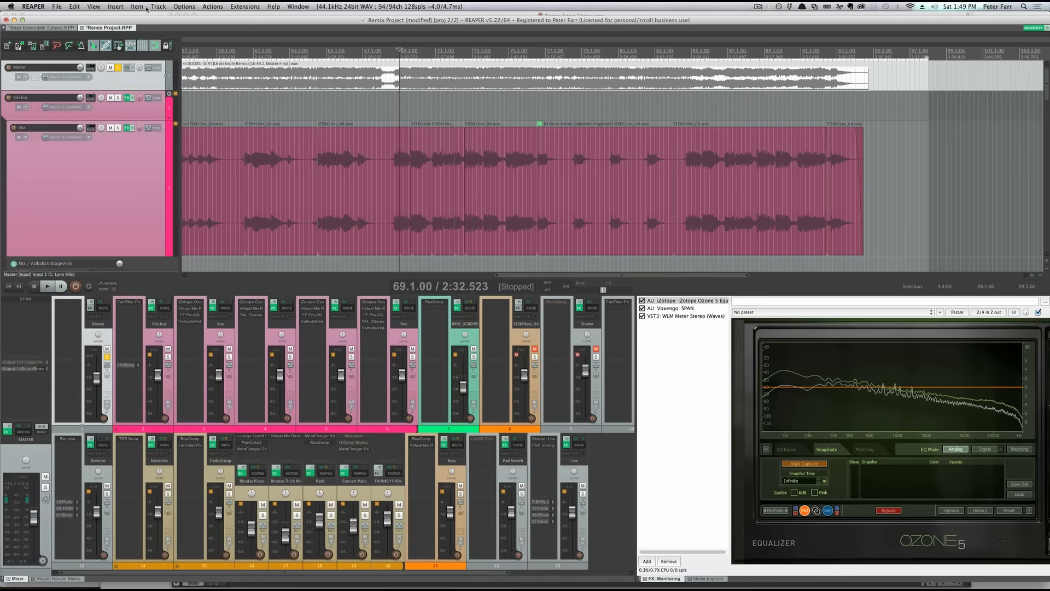
pyautogui.press('space')
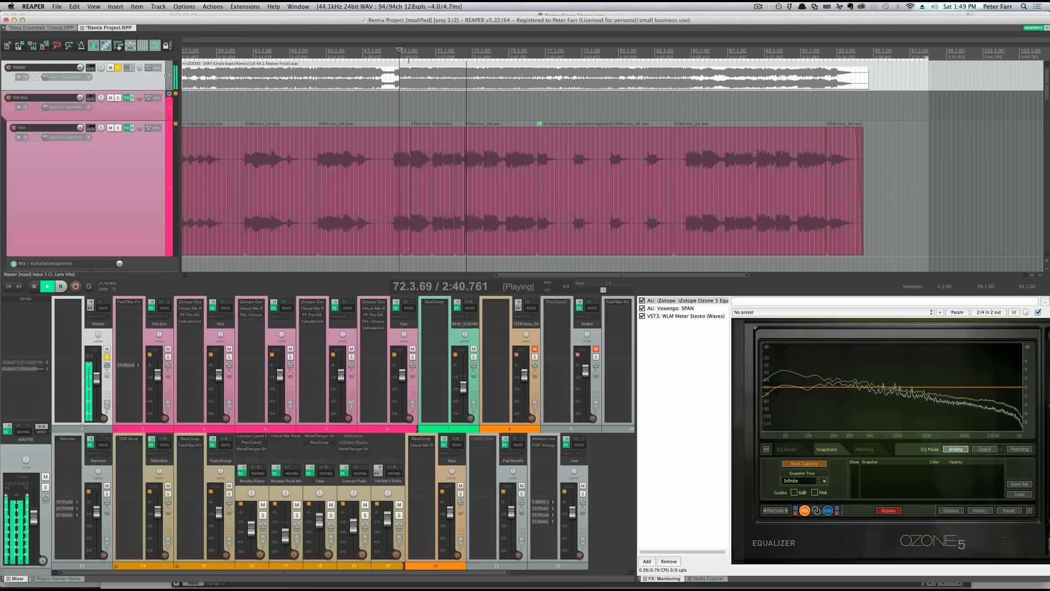
pyautogui.press('space')
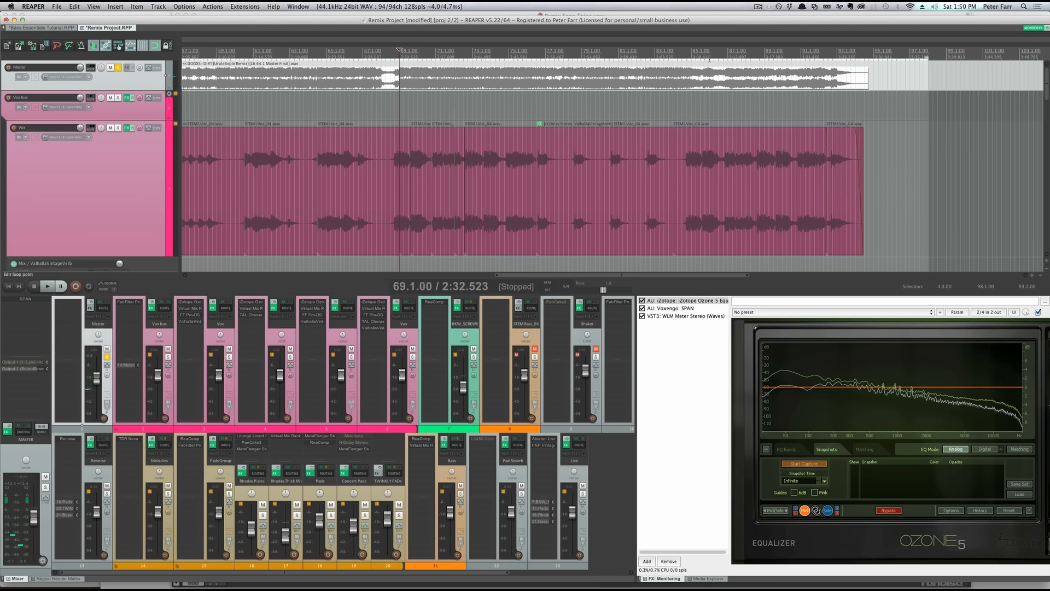
# - Play the remix from bar 87, and take the Master track out of solo and mute it
pyautogui.click(728, 54)
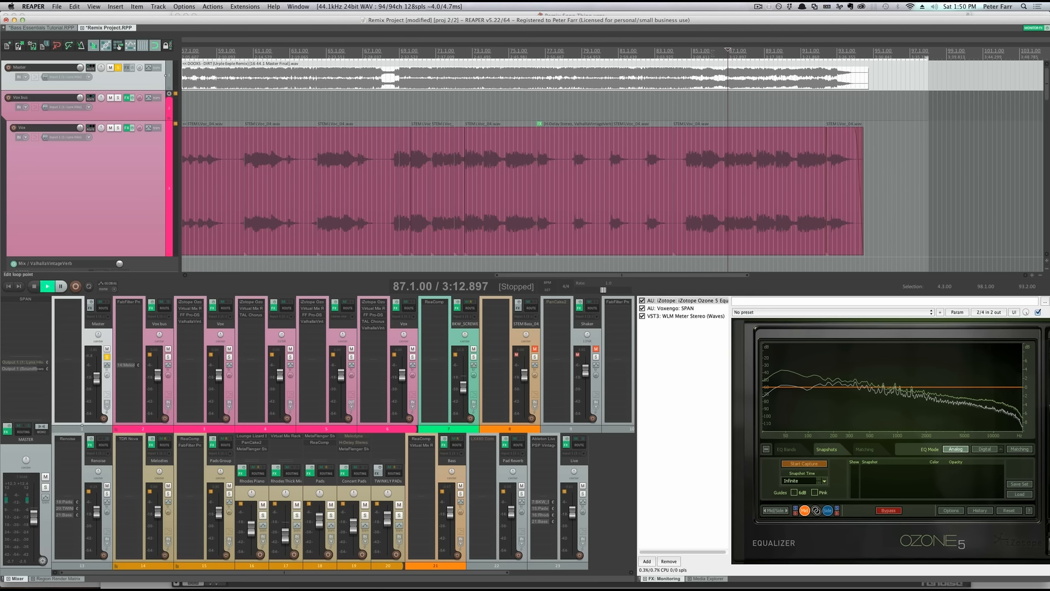
pyautogui.press('space')
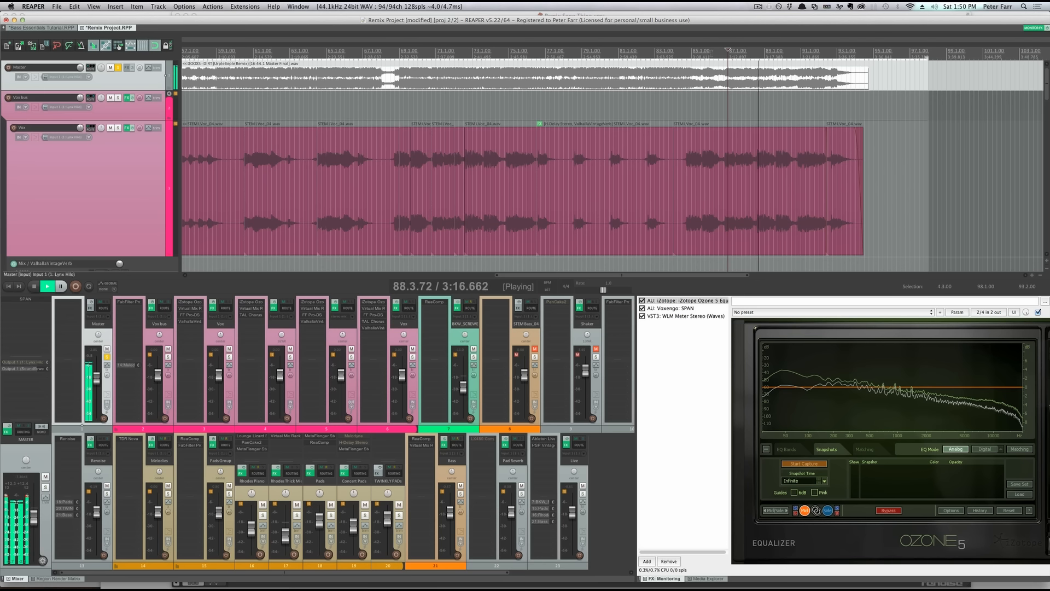
pyautogui.press('space')
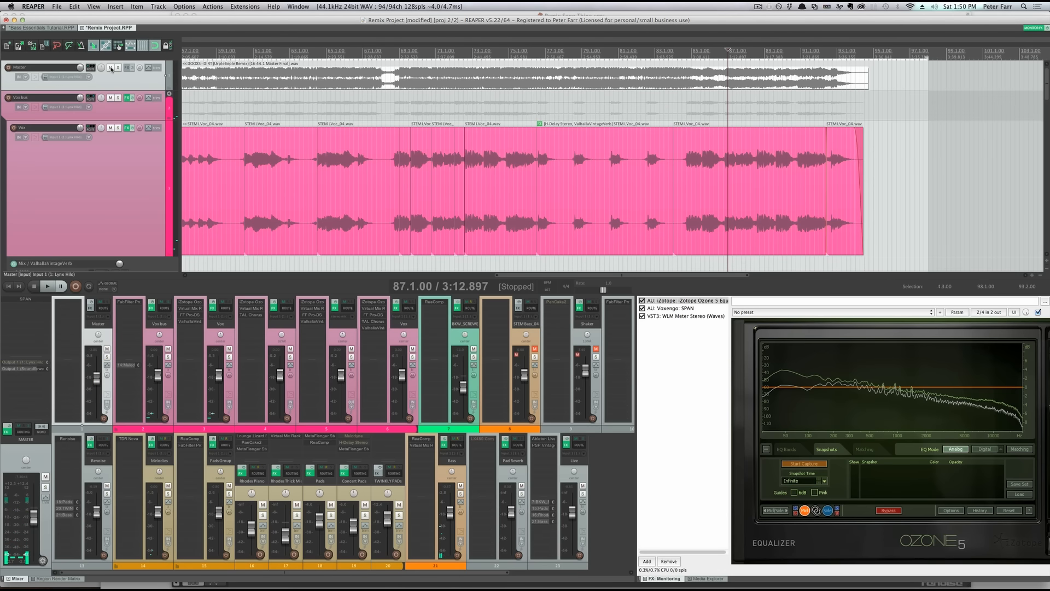
pyautogui.click(111, 68)
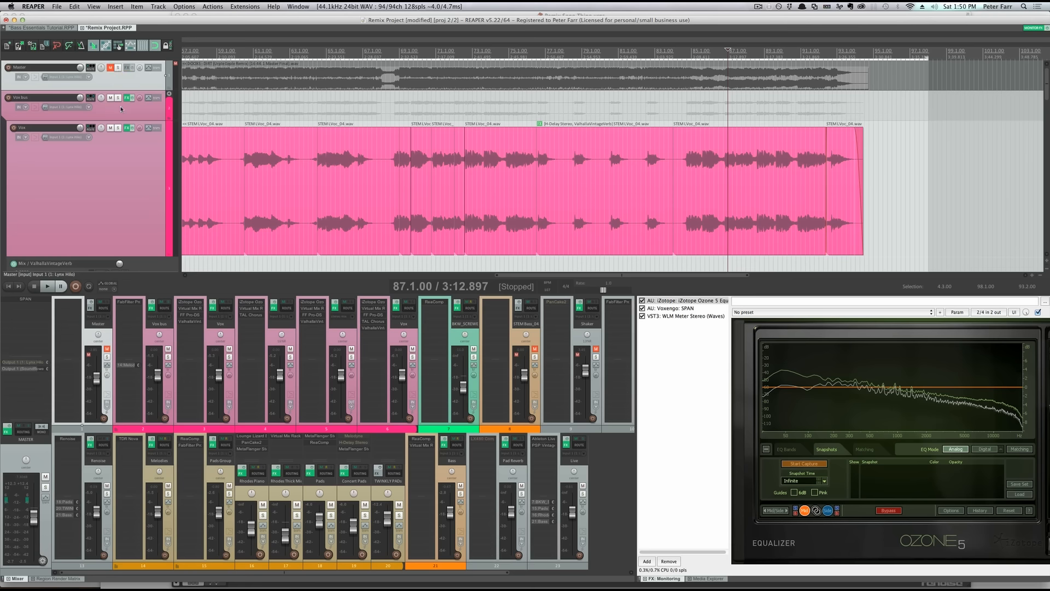
# - Switch to Renoise, play the song in the pattern editor with the Bass track in view, and return to REAPER
pyautogui.press('super+Tab')
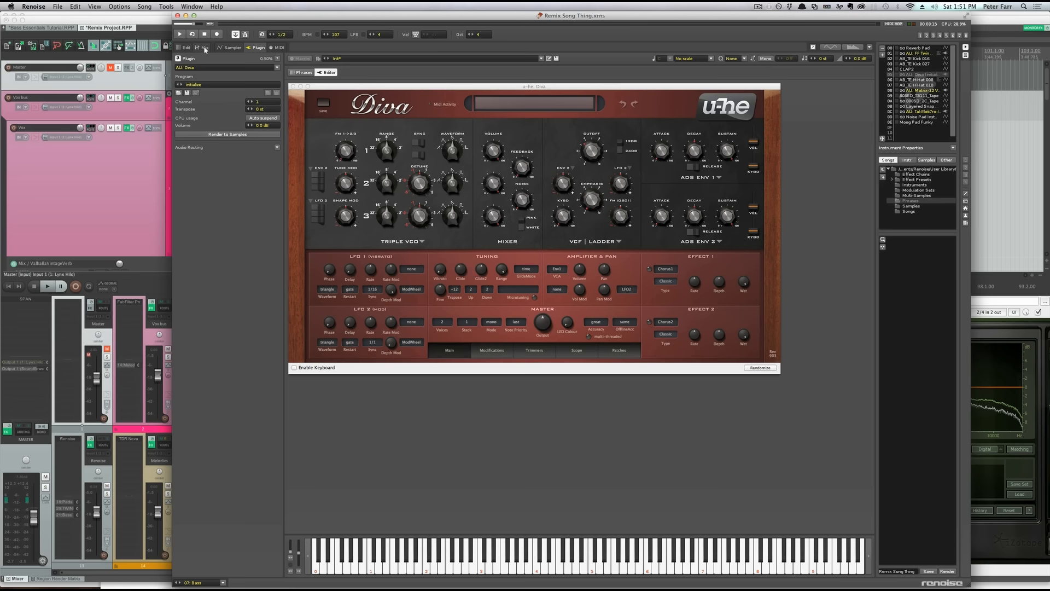
pyautogui.click(184, 47)
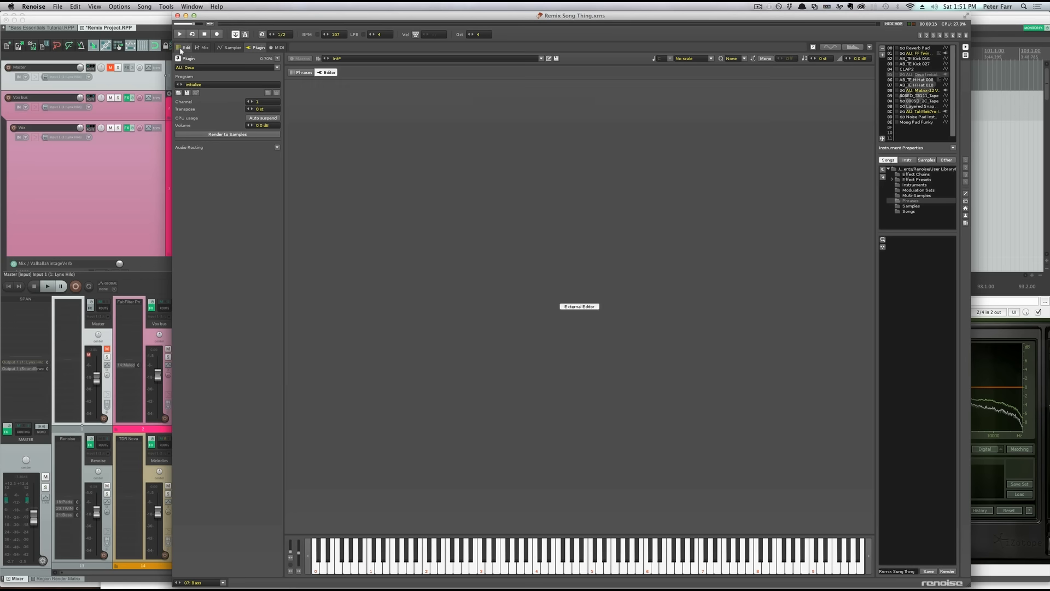
pyautogui.press('space')
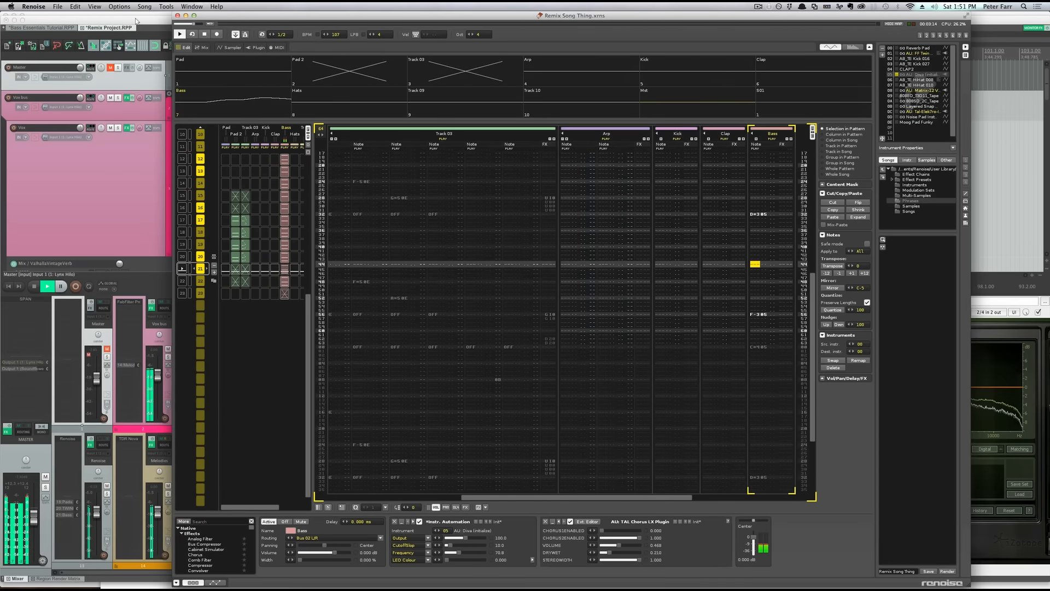
pyautogui.press('space')
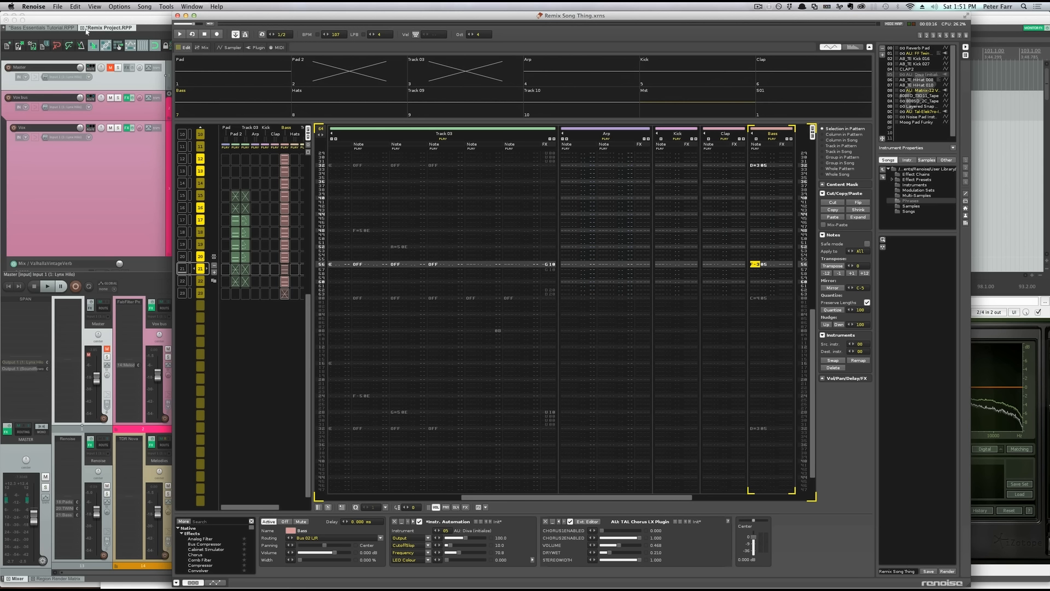
pyautogui.click(138, 17)
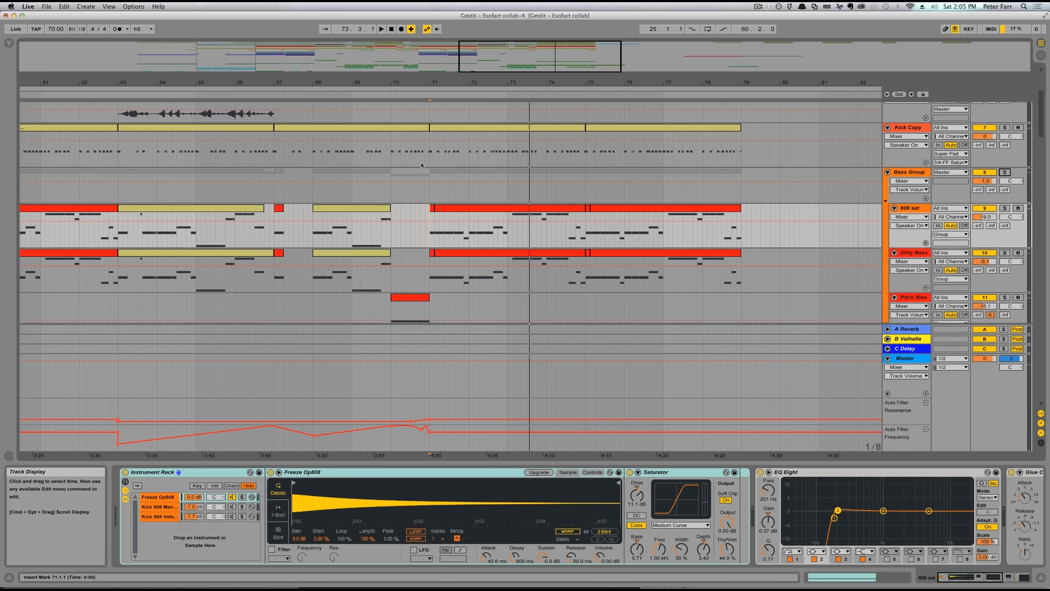
# - Play the arrangement from bar 71, and solo the Bass Group and play it from the same bar
pyautogui.click(432, 156)
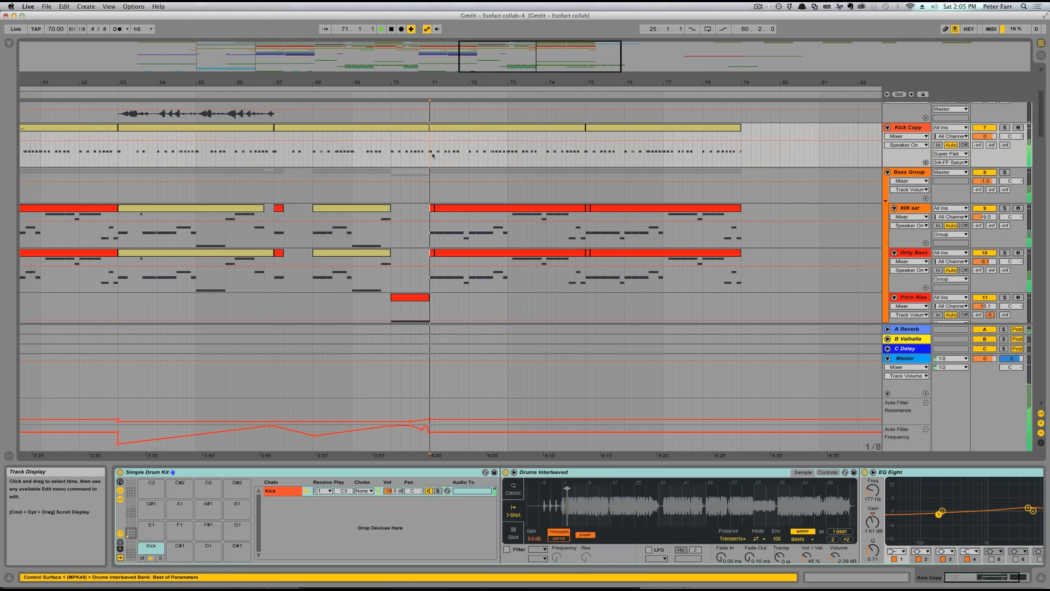
pyautogui.press('space')
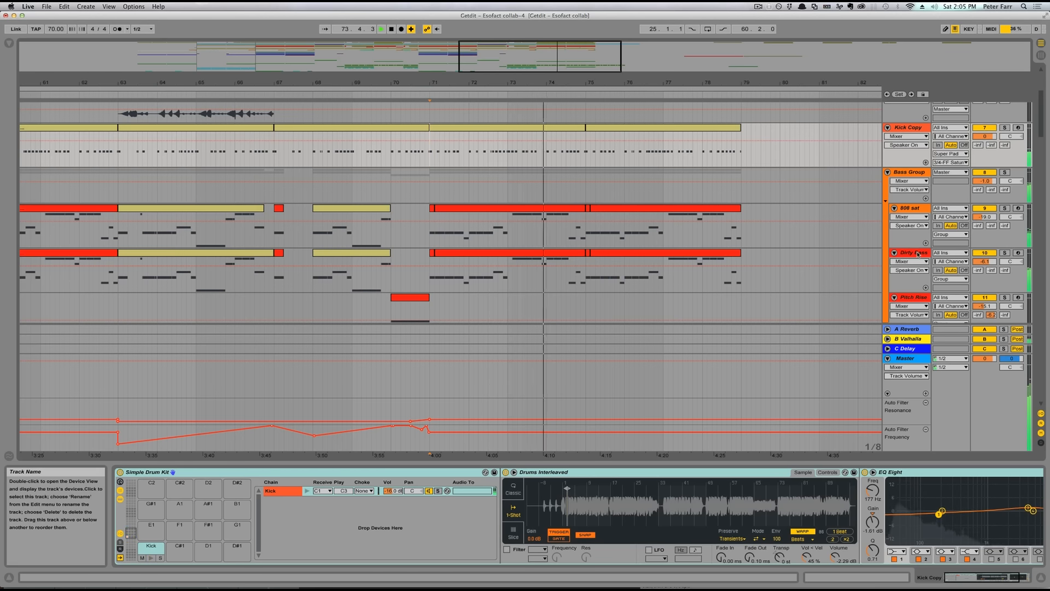
pyautogui.click(911, 173)
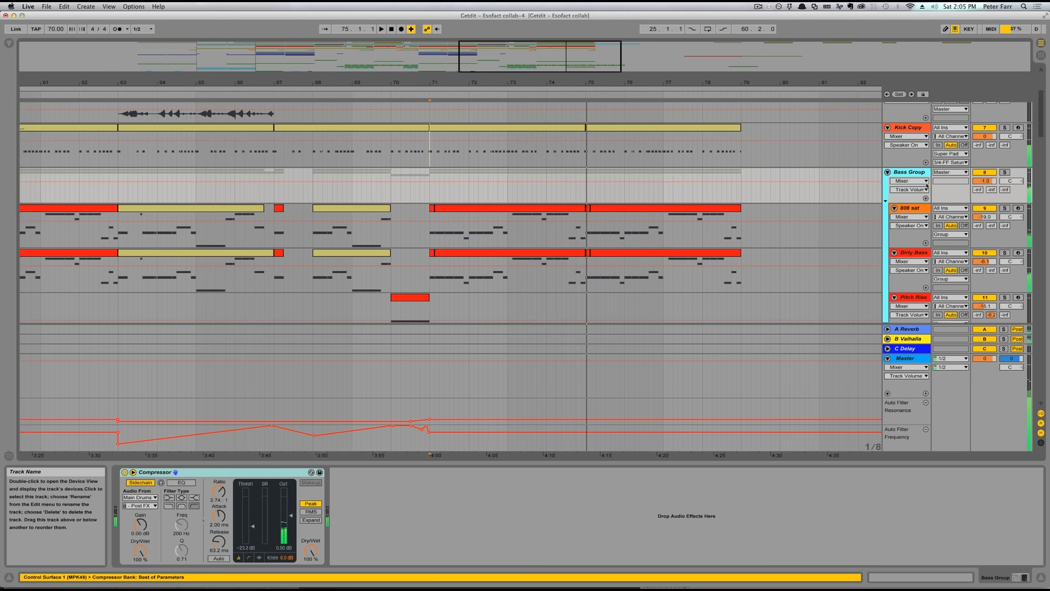
pyautogui.click(1005, 172)
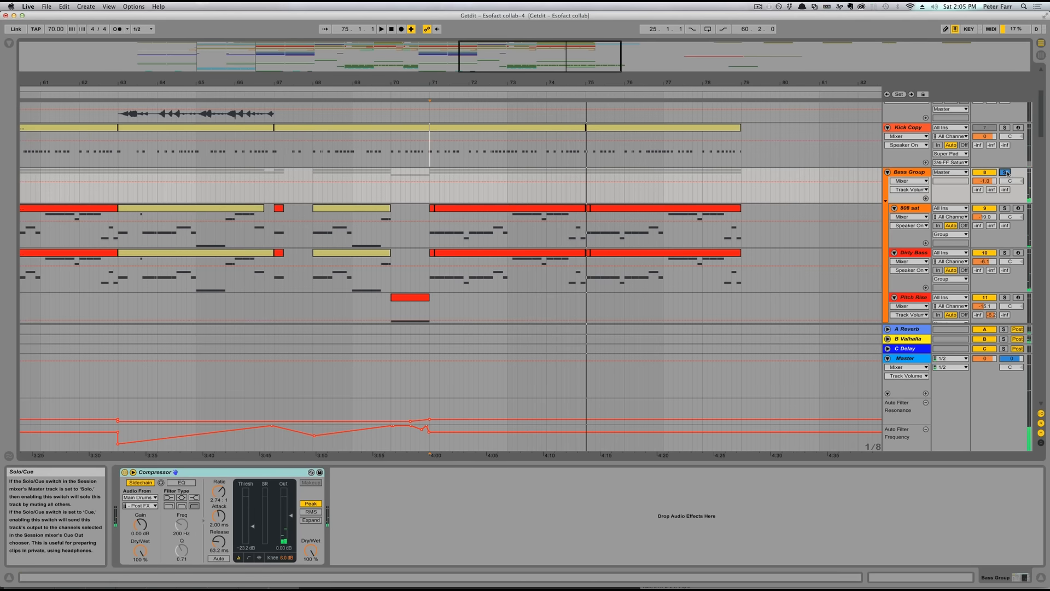
pyautogui.click(433, 232)
pyautogui.press('space')
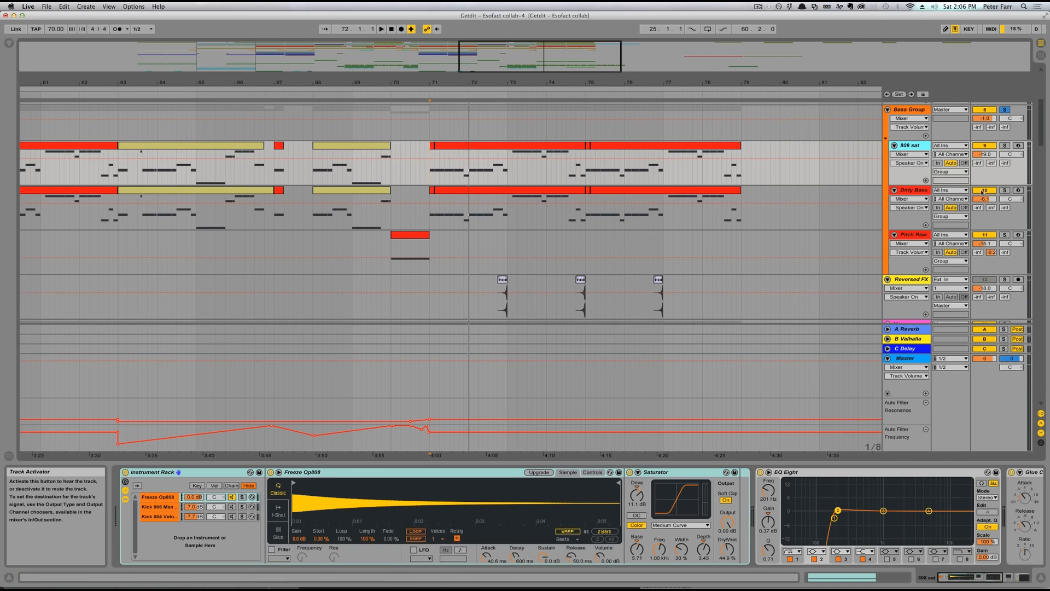
# - Bypass the EQ Eight on the 808 sat track and play that track from bar 71 with Dirty Bass muted
pyautogui.click(760, 473)
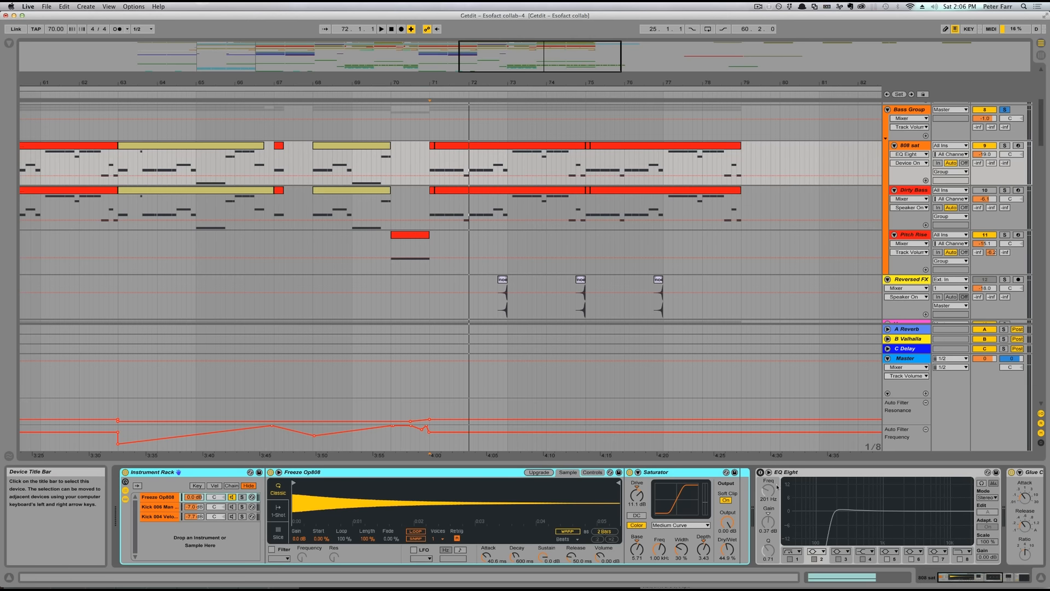
pyautogui.click(431, 160)
pyautogui.press('space')
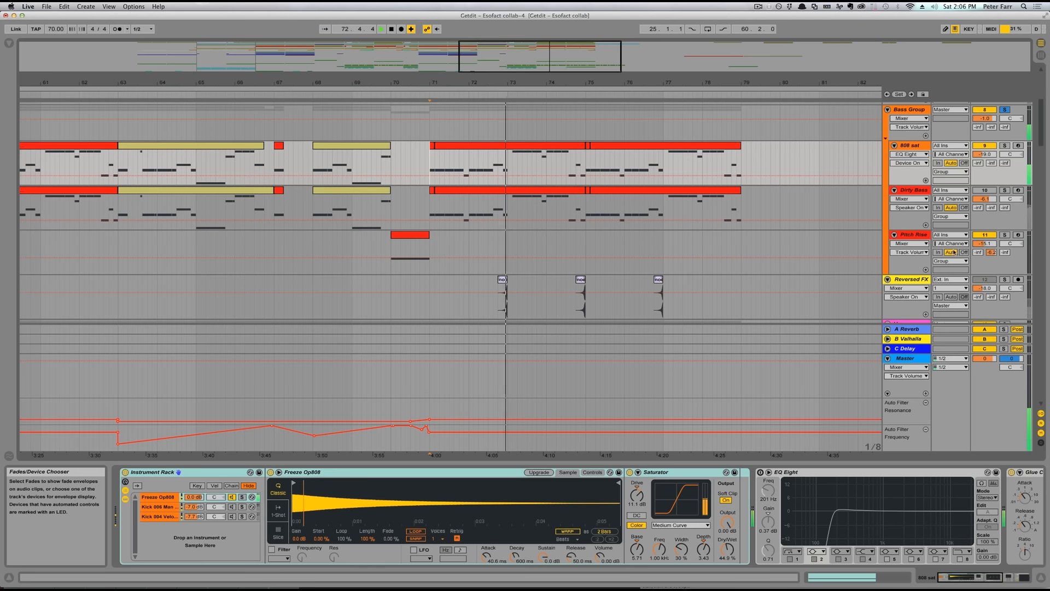
# - Mute the 808 sat track, reactivate Dirty Bass and listen to Dirty Bass from bar 71
pyautogui.click(990, 146)
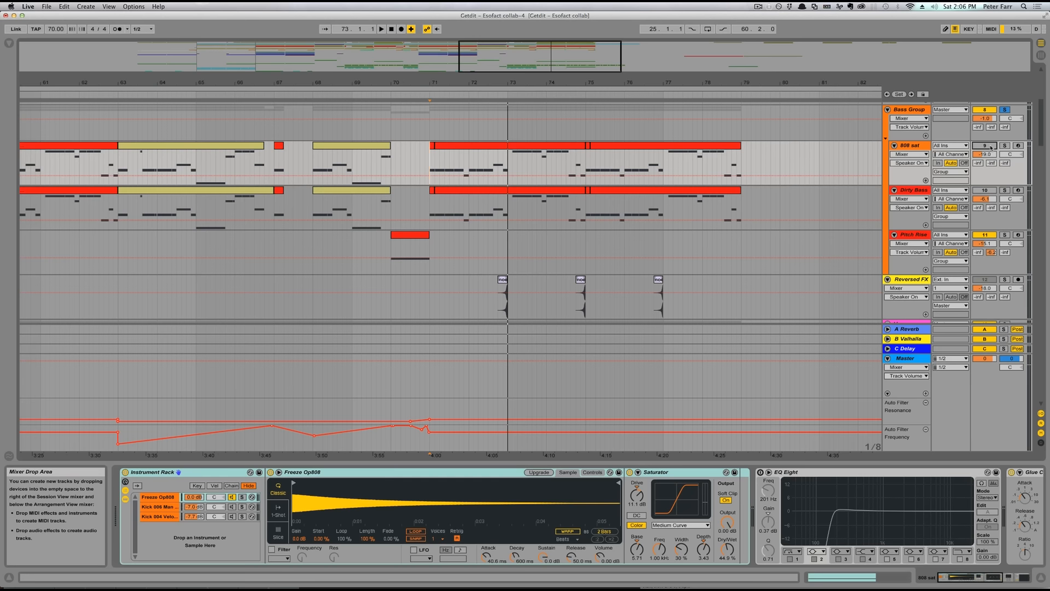
pyautogui.click(984, 190)
pyautogui.press('space')
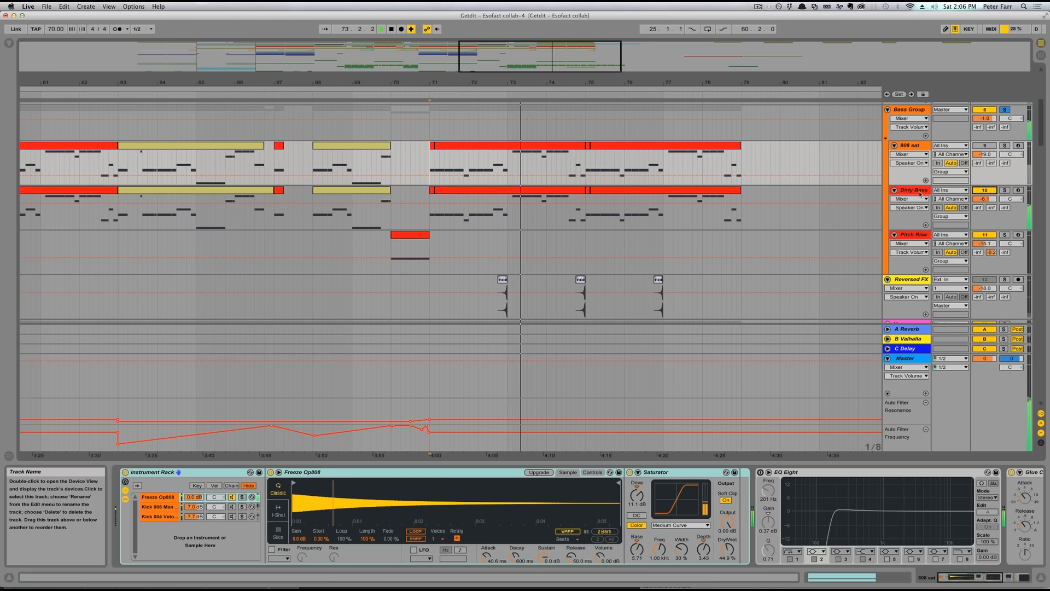
pyautogui.press('space')
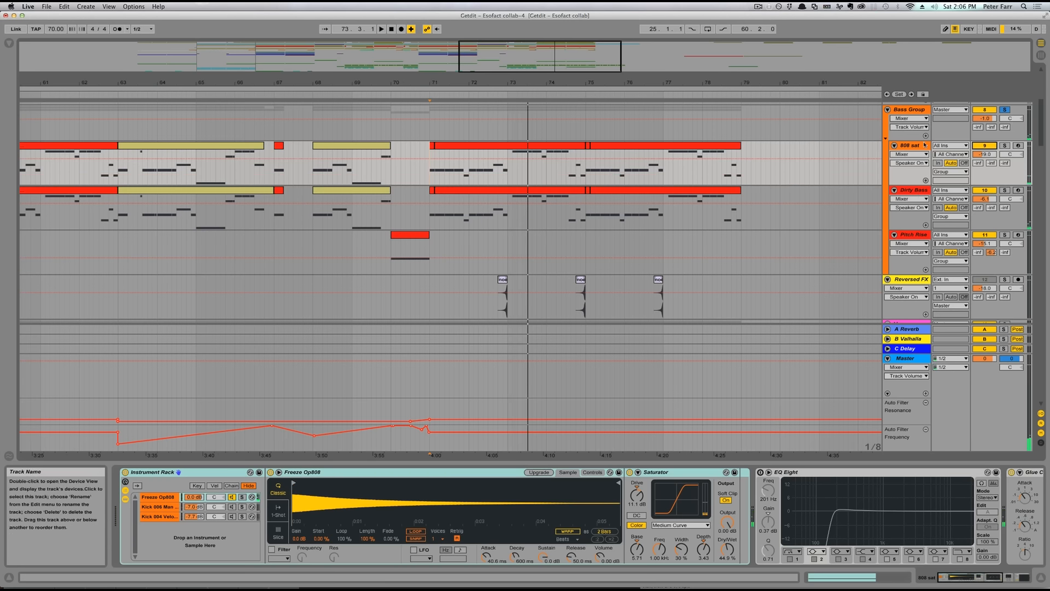
# - Re-enable the EQ Eight on the 808 sat track, mute Dirty Bass and play the 808 sat layer from bar 71
pyautogui.click(761, 472)
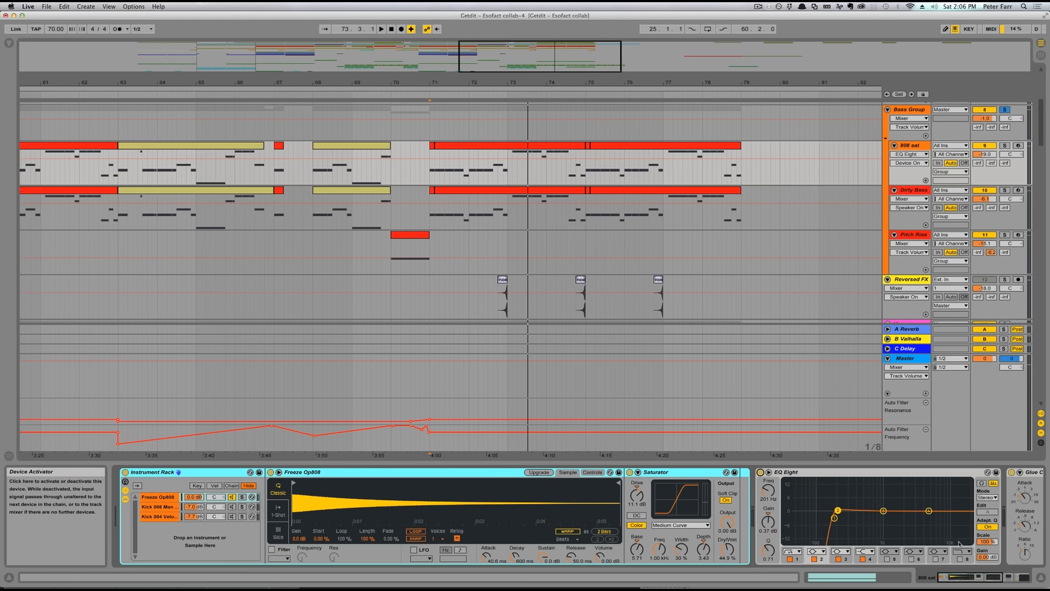
pyautogui.click(985, 190)
pyautogui.press('space')
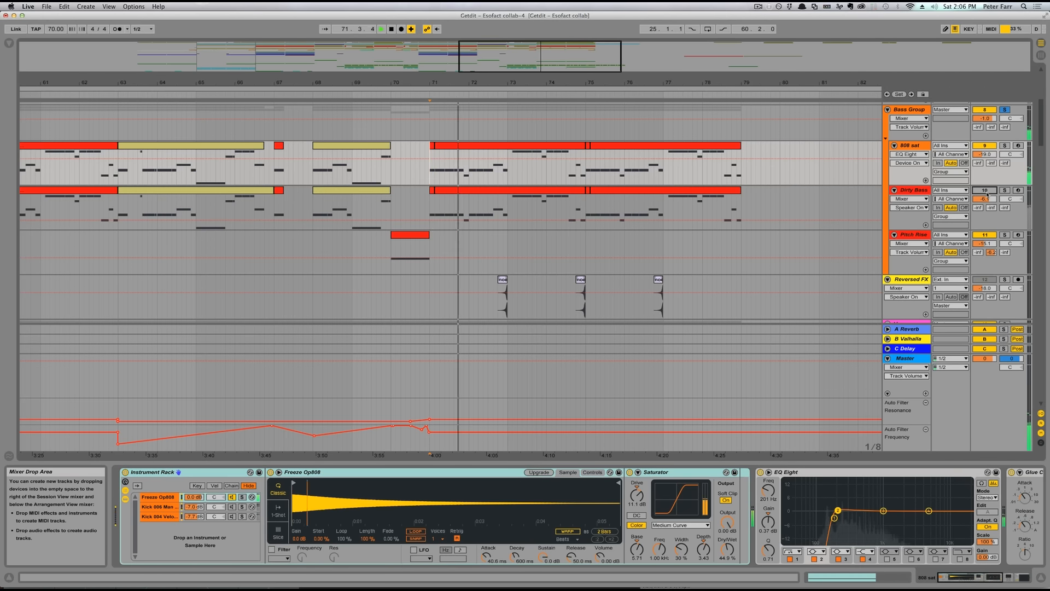
# - Reactivate Dirty Bass and play both bass layers from bar 71, first with the Bass Group soloed and again with its solo off
pyautogui.click(985, 191)
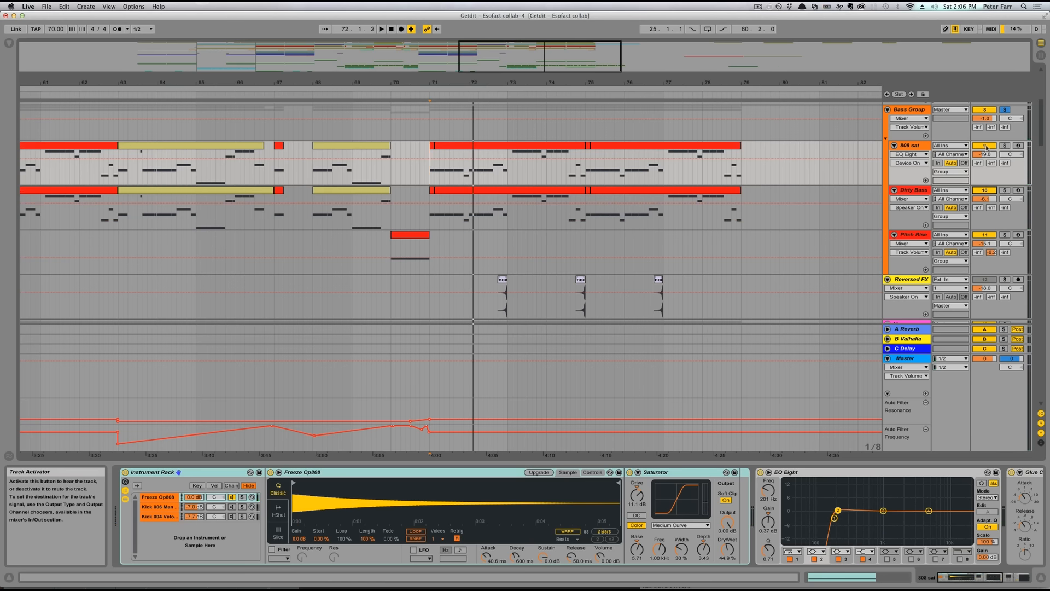
pyautogui.press('space')
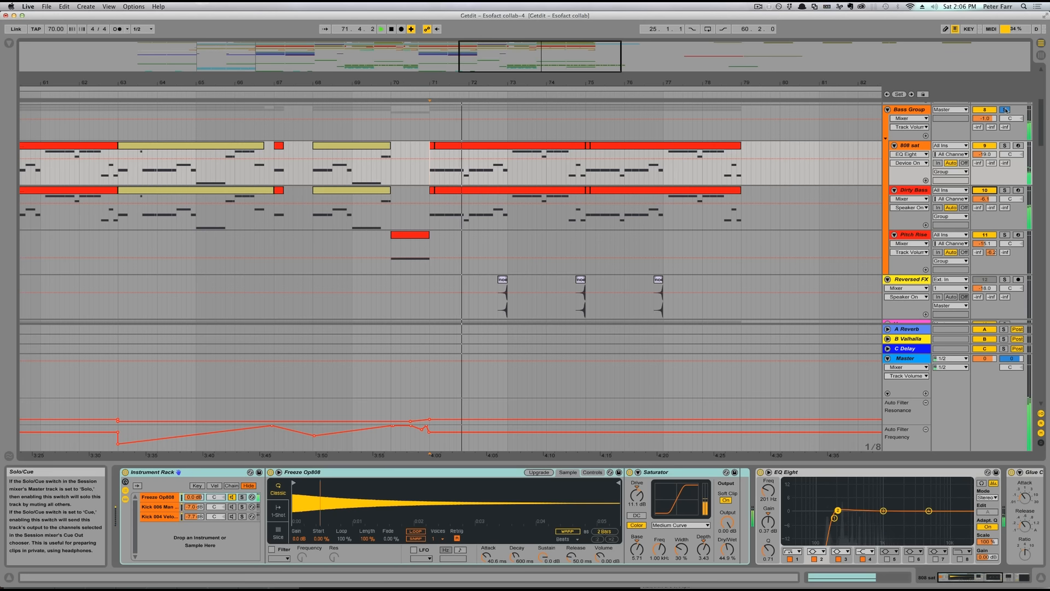
pyautogui.press('space')
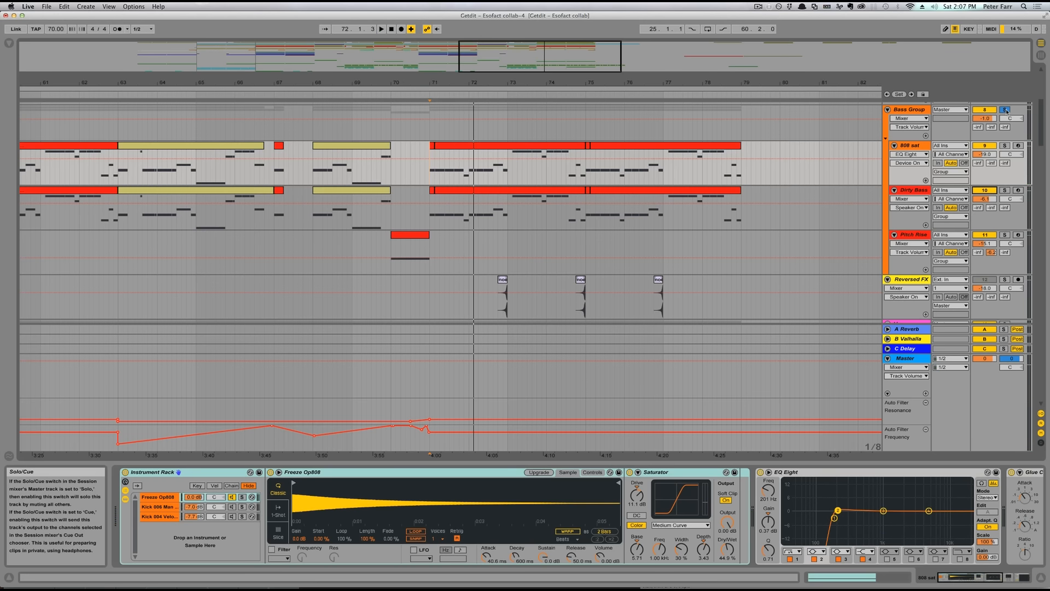
pyautogui.press('space')
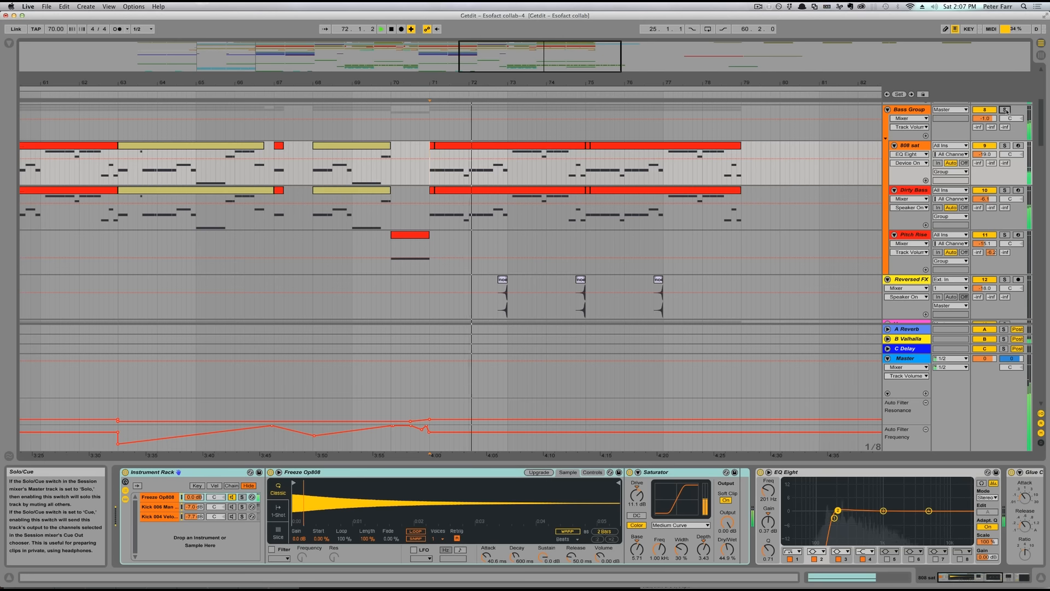
pyautogui.press('space')
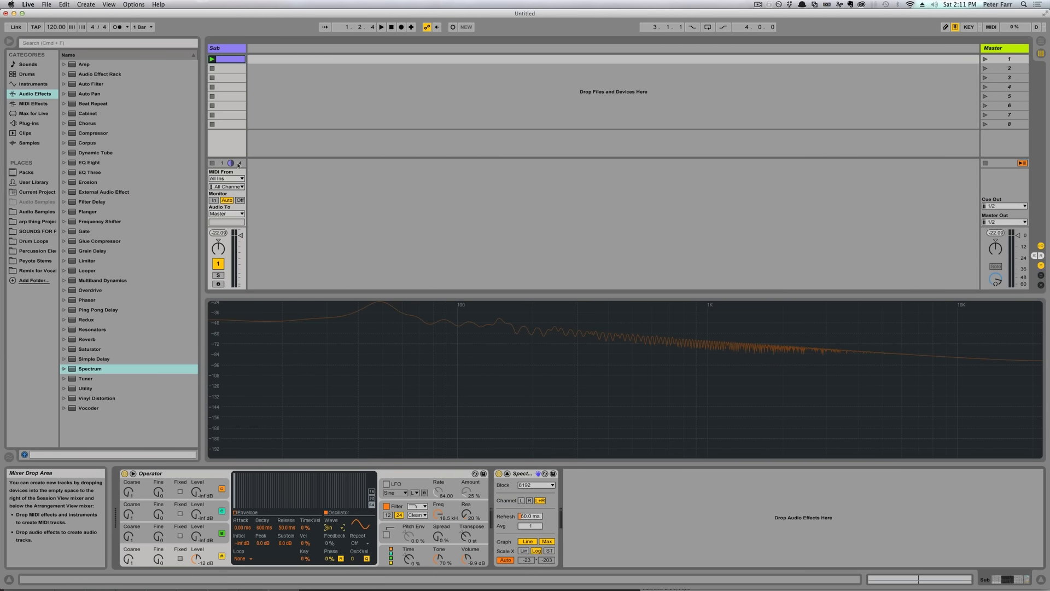
# - Play the Sub clip's sine bass and read the frequency of its peak in the Spectrum display
pyautogui.press('space')
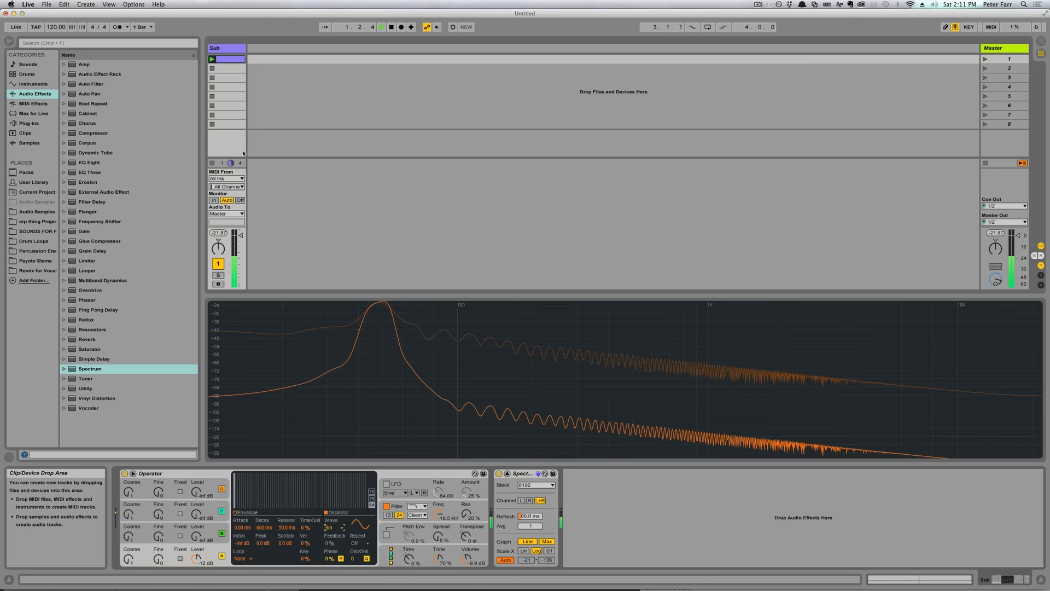
pyautogui.moveTo(385, 312)
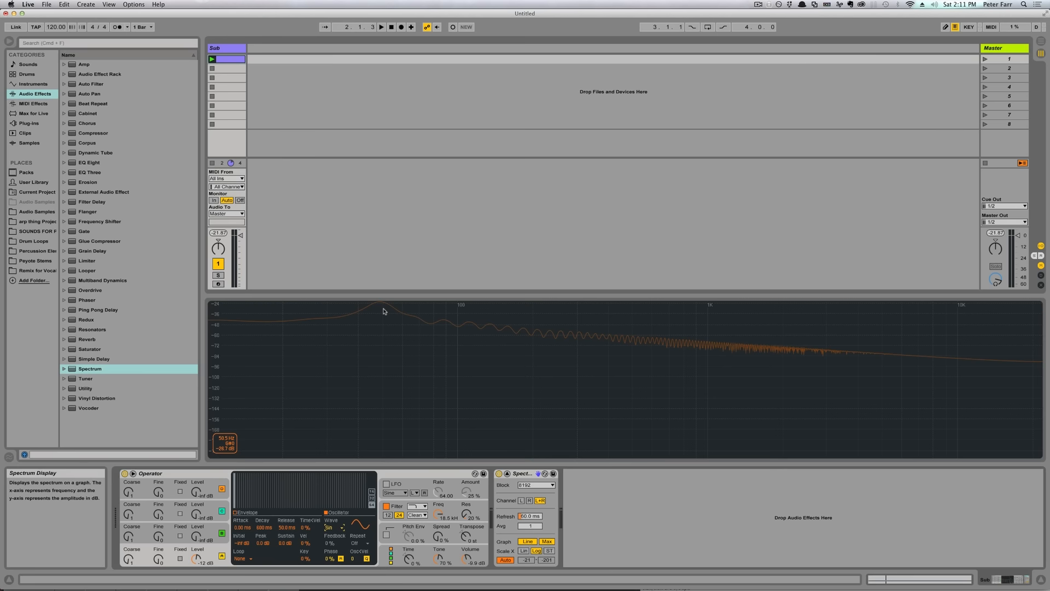
# - Compare Triangle and Square D waveforms on Operator's oscillator A, set it to Triangle and play the Sub clip
pyautogui.click(335, 527)
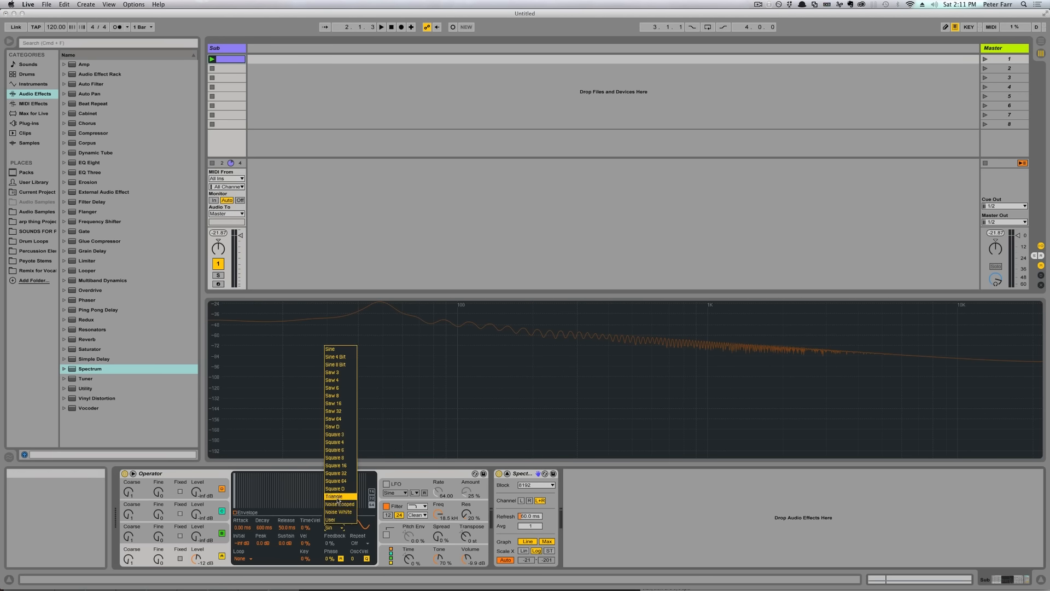
pyautogui.click(337, 496)
pyautogui.click(335, 527)
pyautogui.click(335, 489)
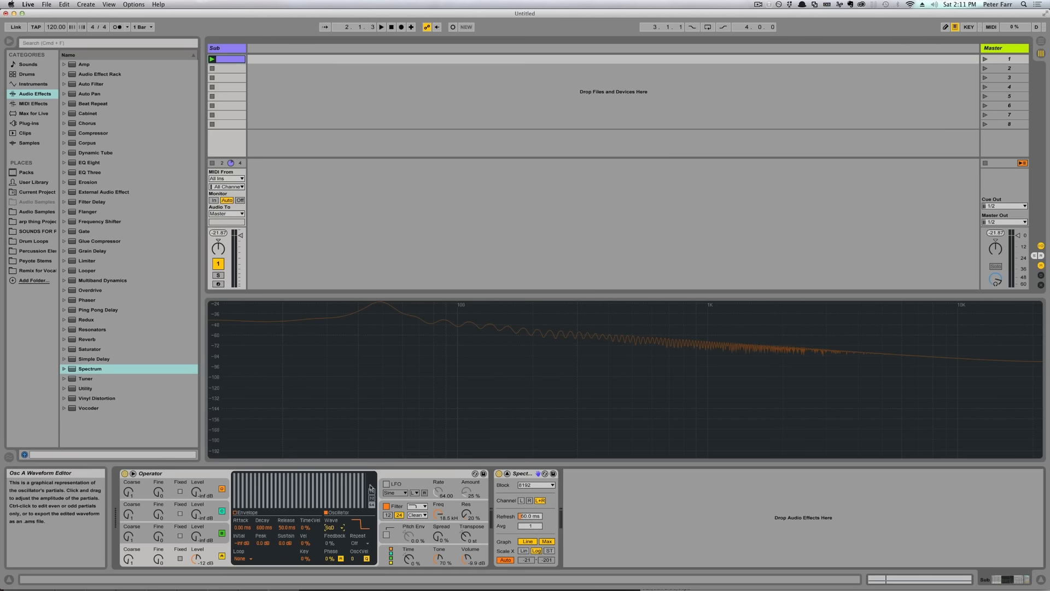
pyautogui.click(335, 527)
pyautogui.click(336, 496)
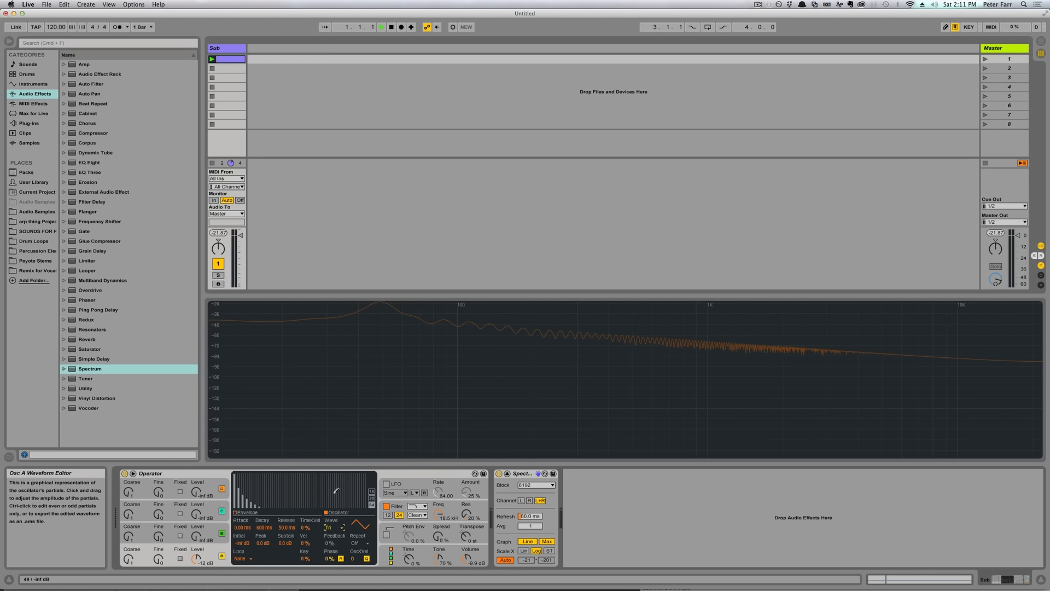
pyautogui.press('space')
pyautogui.press('space')
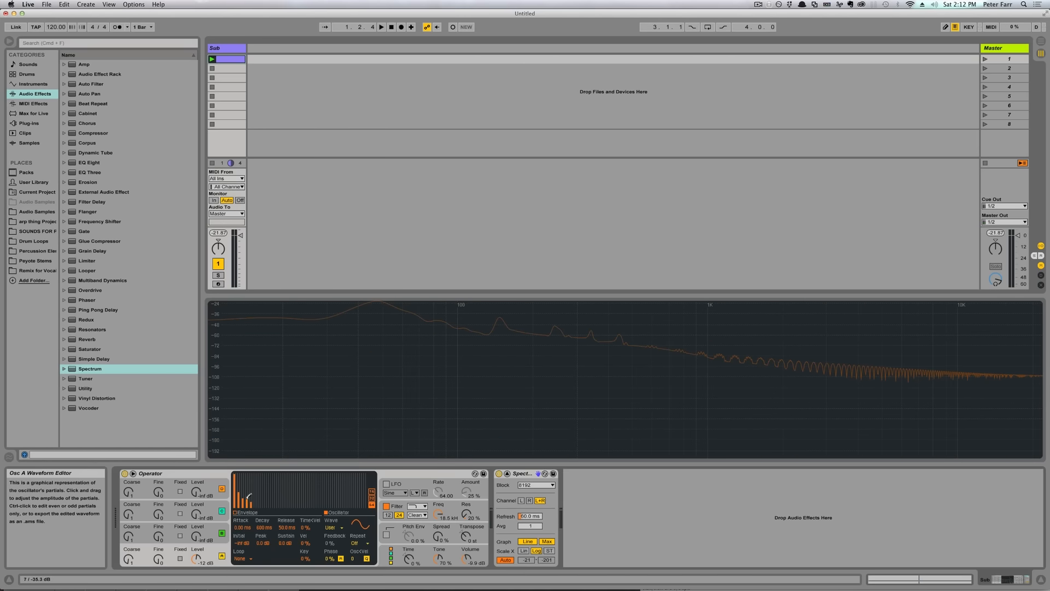
# - Undo the last partial edit on oscillator A, and set Operator's filter to 231 Hz with 13% resonance while auditioning the Sub clip
pyautogui.press('super+z')
pyautogui.press('space')
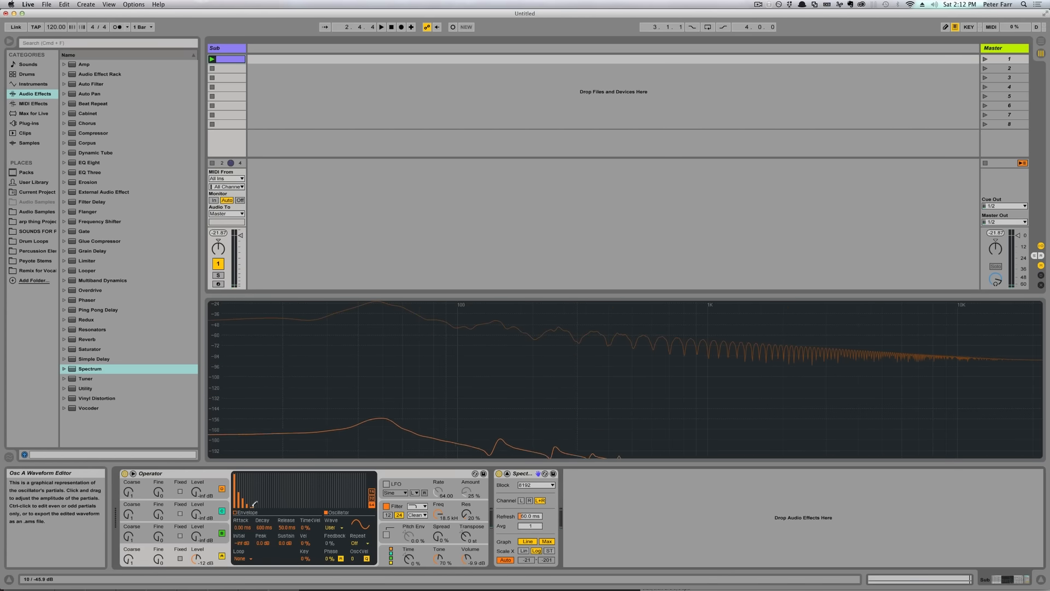
pyautogui.press('space')
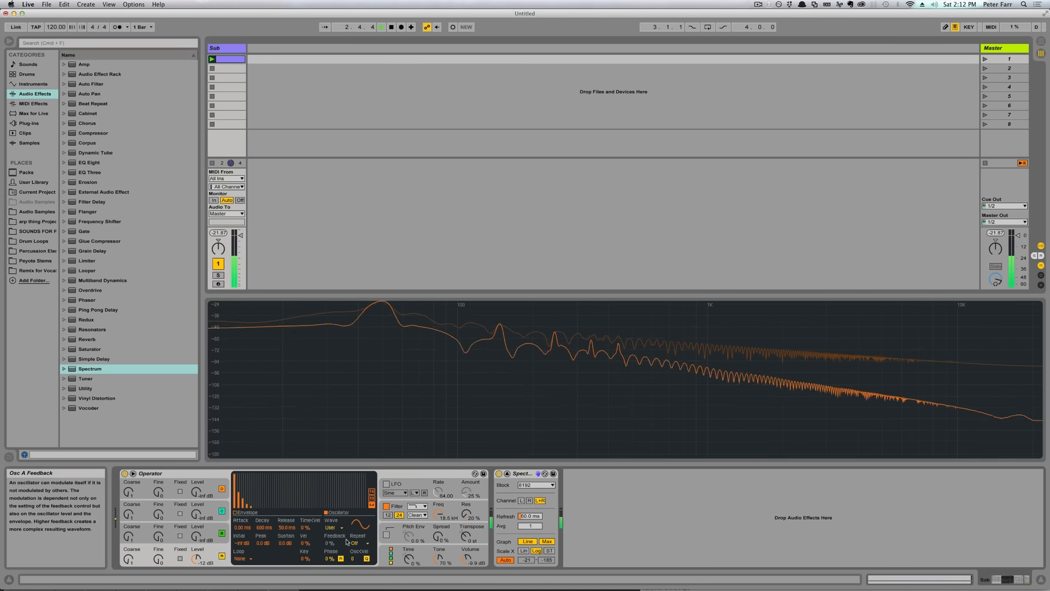
pyautogui.moveTo(438, 514); pyautogui.dragTo(468, 532)
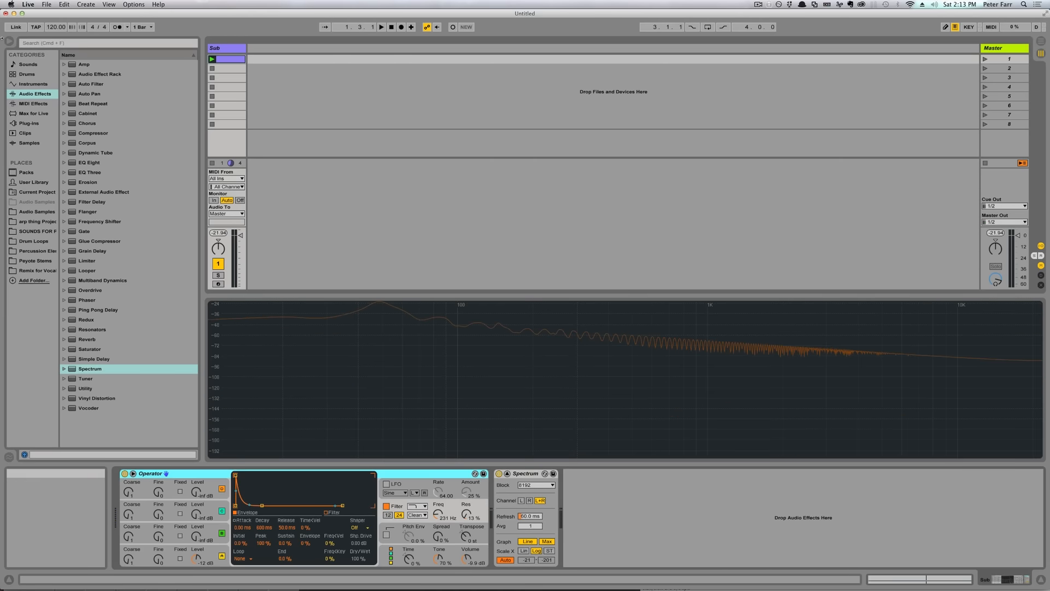
# - Search the plug-ins for "imager" and add the Audio Units version of iZotope Ozone 6 Imager after Spectrum on the Sub track
pyautogui.click(29, 123)
pyautogui.click(82, 43)
pyautogui.write('imager')
pyautogui.click(64, 75)
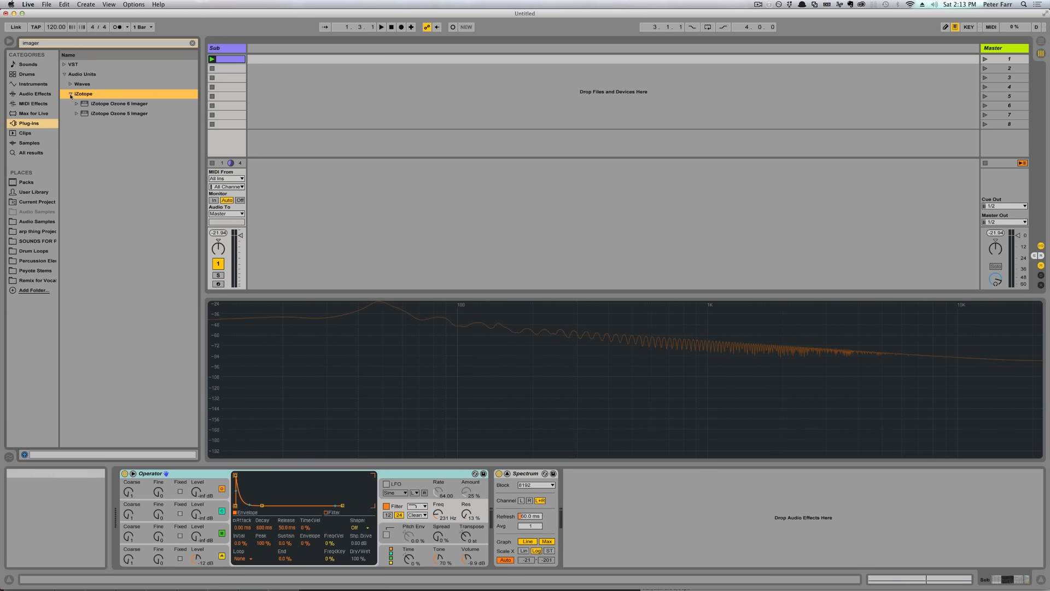
pyautogui.click(71, 94)
pyautogui.moveTo(118, 104); pyautogui.dragTo(596, 512)
# - Remove the Imager's two upper bands, keeping only the crossover at 140 Hz
pyautogui.click(615, 285)
pyautogui.rightClick(639, 298)
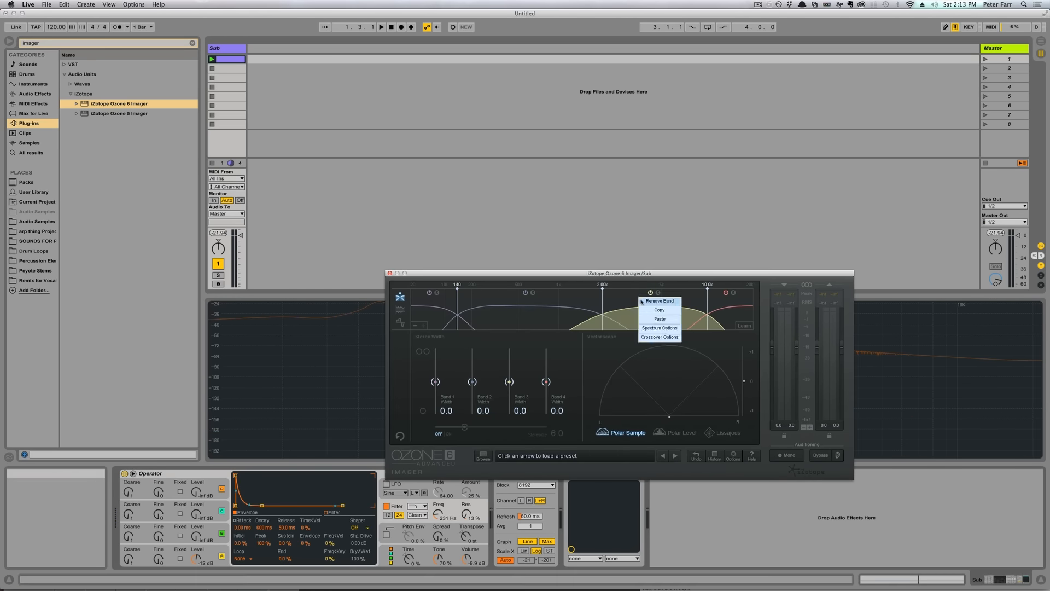
pyautogui.click(647, 302)
pyautogui.rightClick(659, 306)
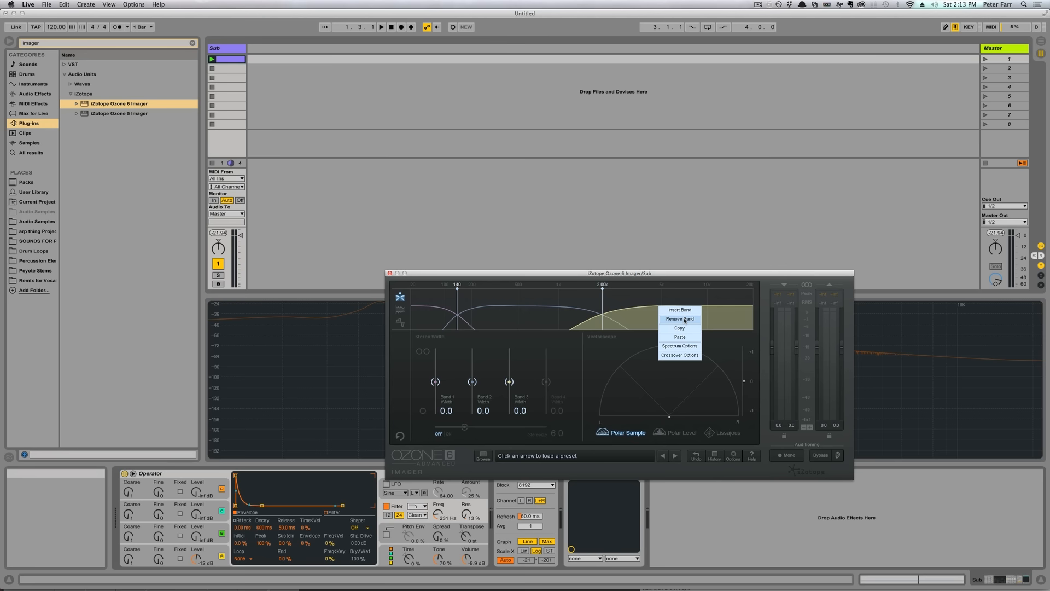
pyautogui.click(689, 320)
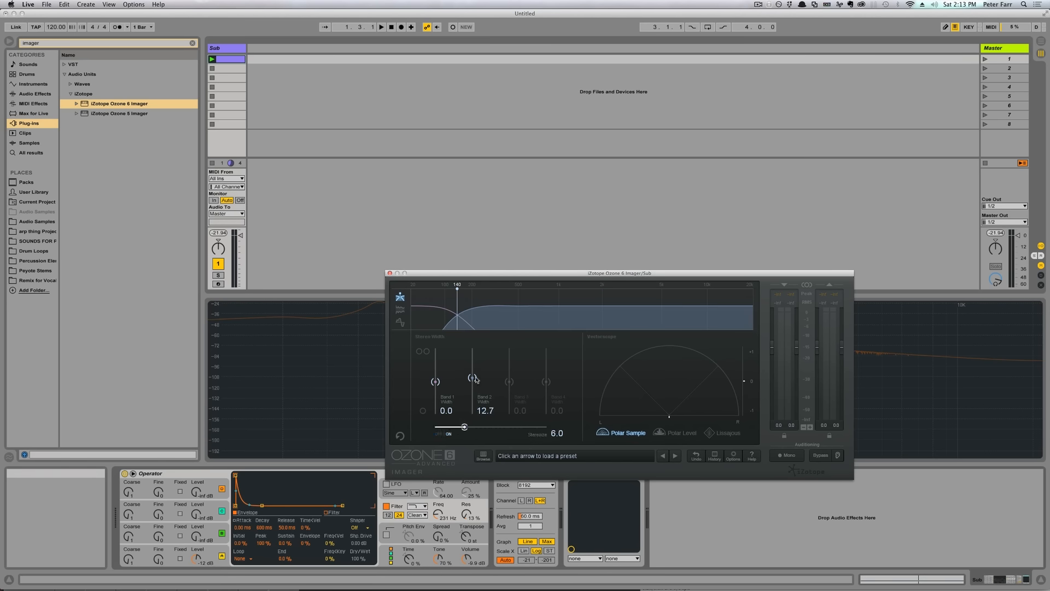
# - Adjust the Imager's Band 2 width to 15.2 while the Sub clip plays, and close the plug-in window and stop playback
pyautogui.press('space')
pyautogui.moveTo(474, 378); pyautogui.dragTo(474, 376)
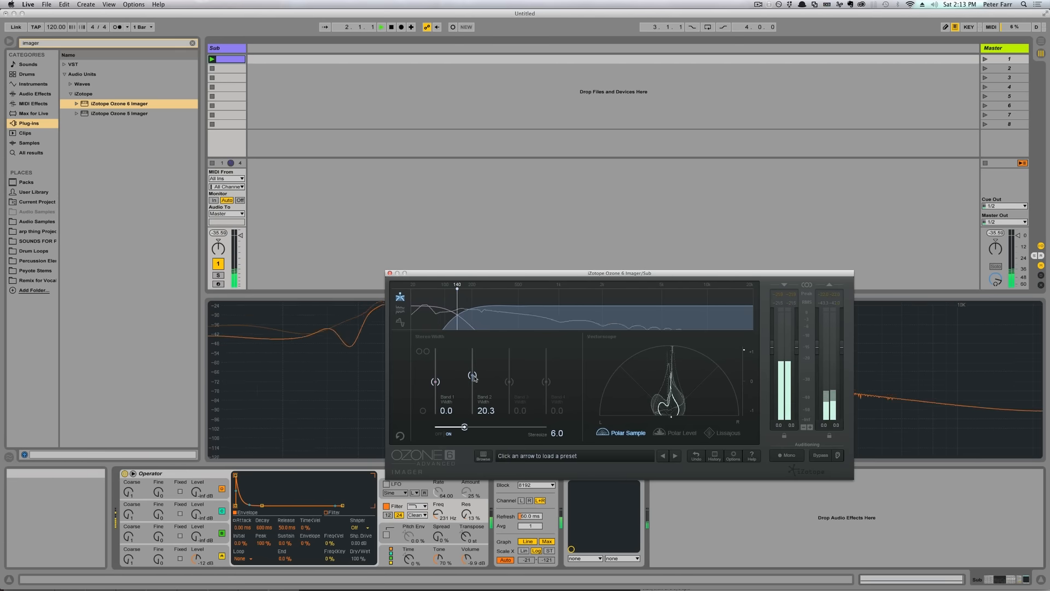
pyautogui.moveTo(474, 375); pyautogui.dragTo(474, 378)
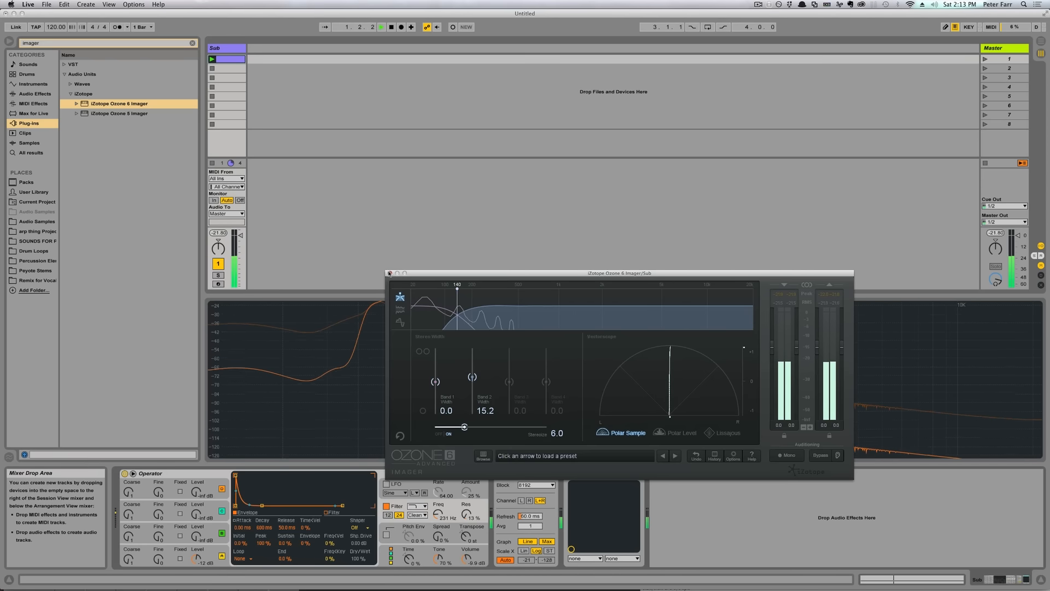
pyautogui.click(389, 273)
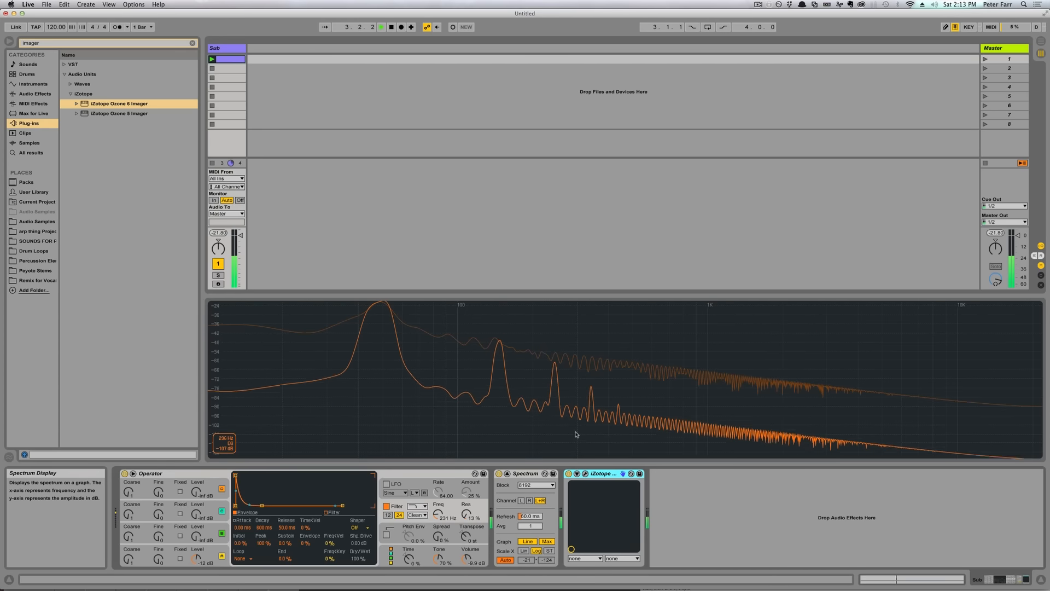
pyautogui.press('space')
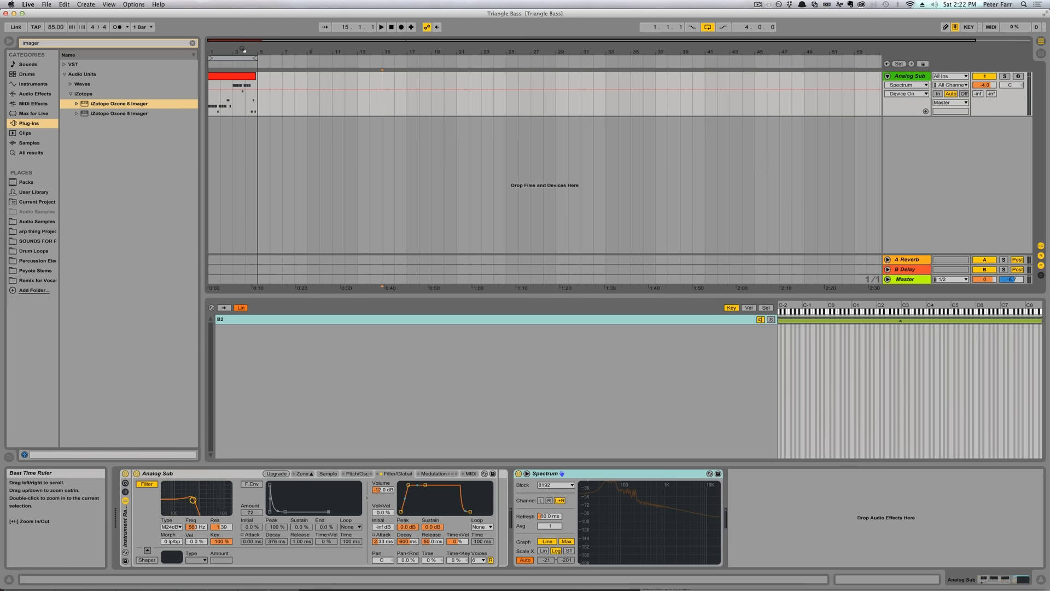
# - Show the sample used by the Analog Sub instrument in the Triangle Bass project and examine its waveform
pyautogui.moveTo(243, 49); pyautogui.dragTo(271, 104)
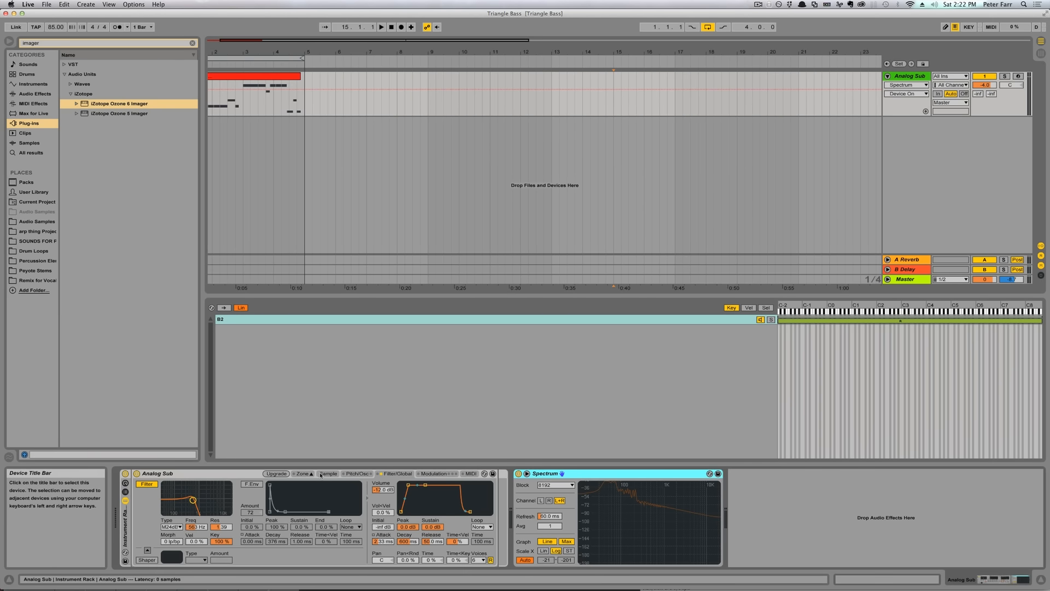
pyautogui.click(327, 473)
pyautogui.moveTo(221, 506); pyautogui.dragTo(380, 482)
pyautogui.moveTo(240, 52); pyautogui.dragTo(240, 34)
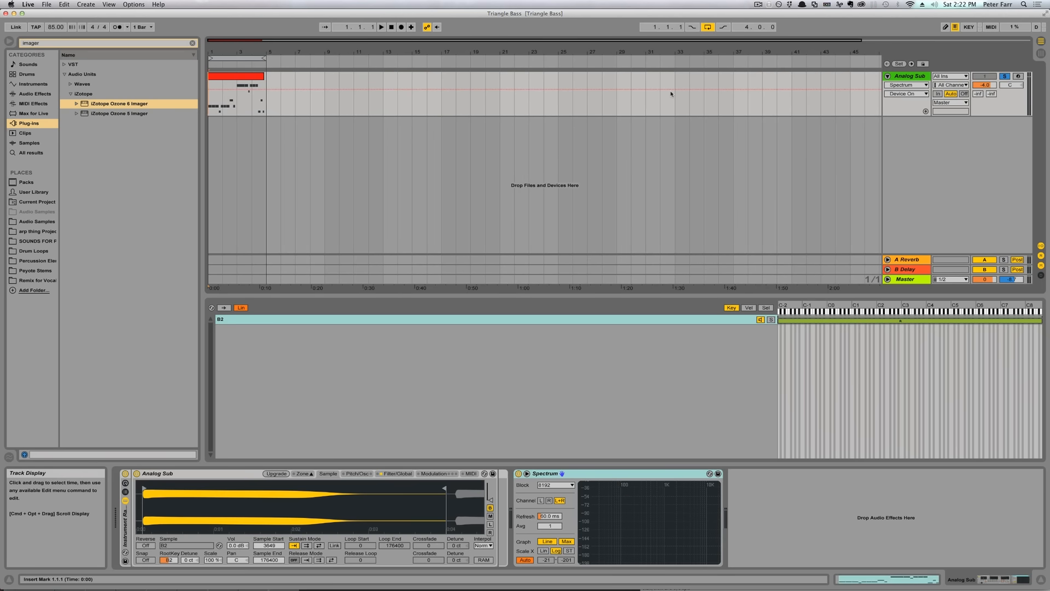
# - Play the soloed Analog Sub track from bar 1 and examine its harmonics in the Spectrum display
pyautogui.press('space')
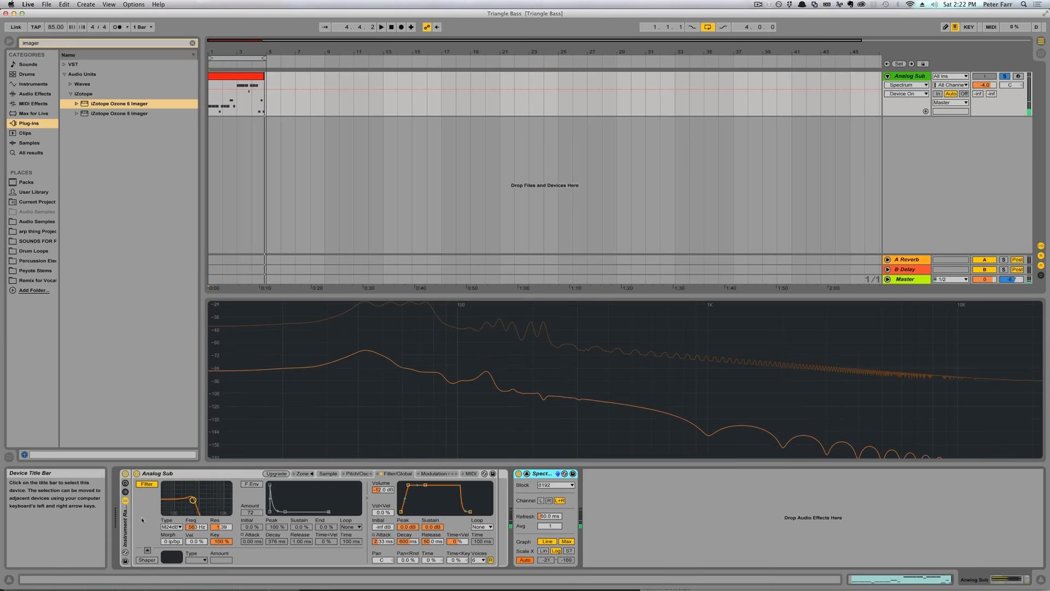
pyautogui.press('space')
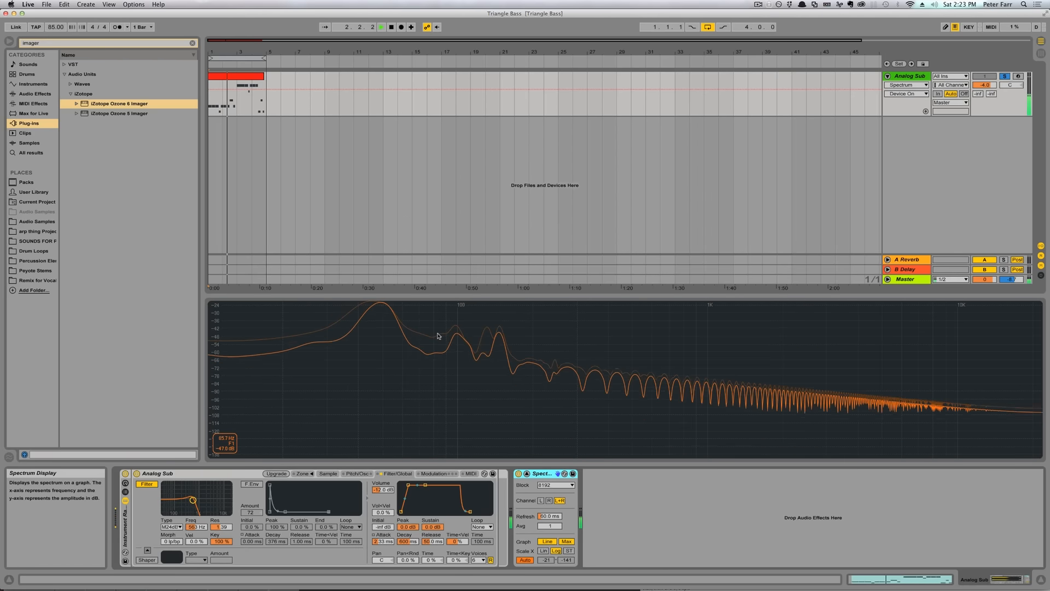
pyautogui.press('space')
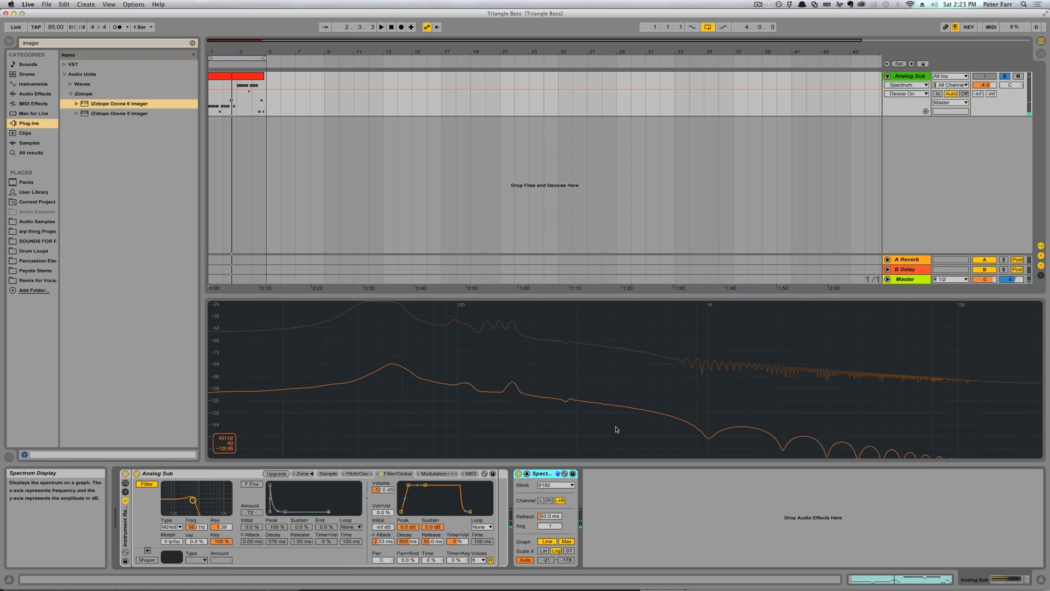